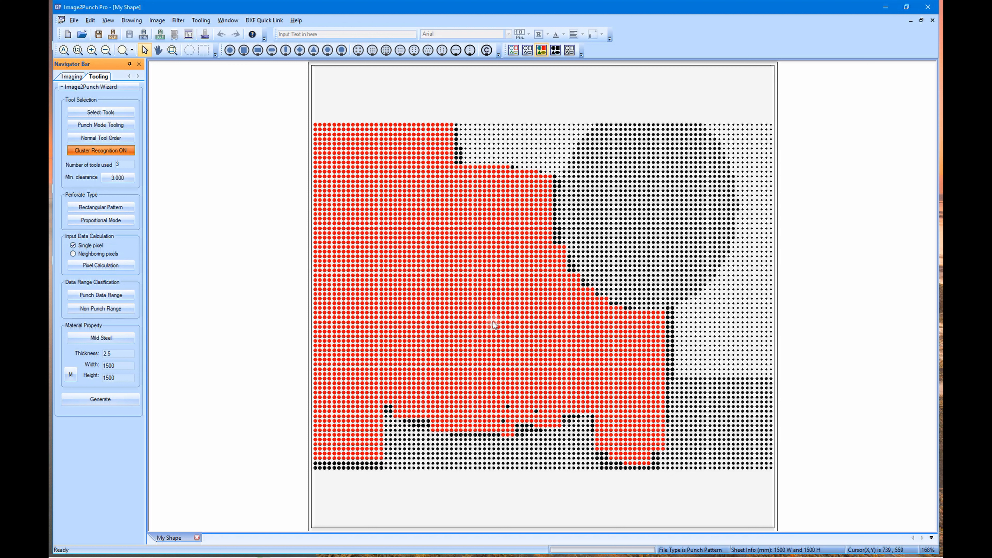
- Regenerate the perforated pattern with cluster recognition off and review its production report
left_click(124, 151)
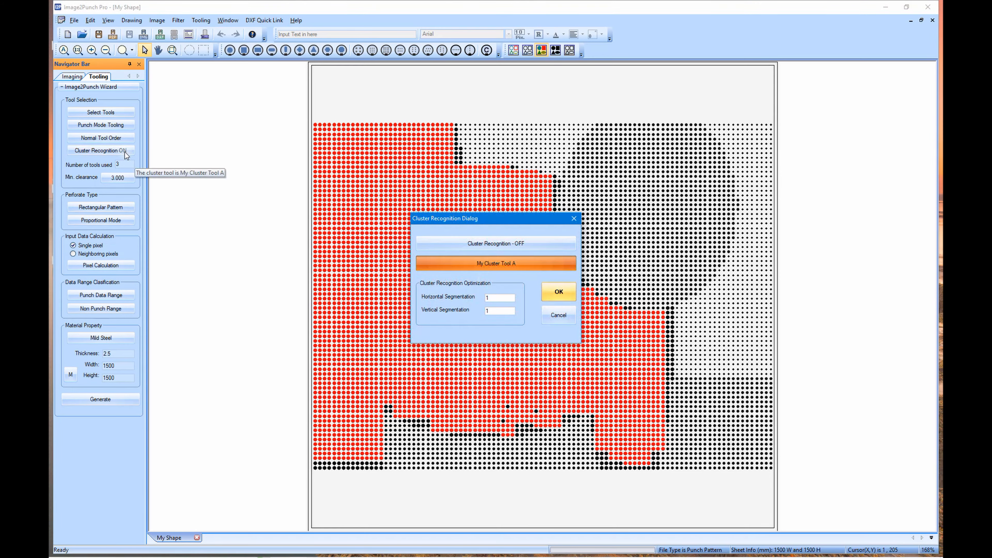
left_click(481, 245)
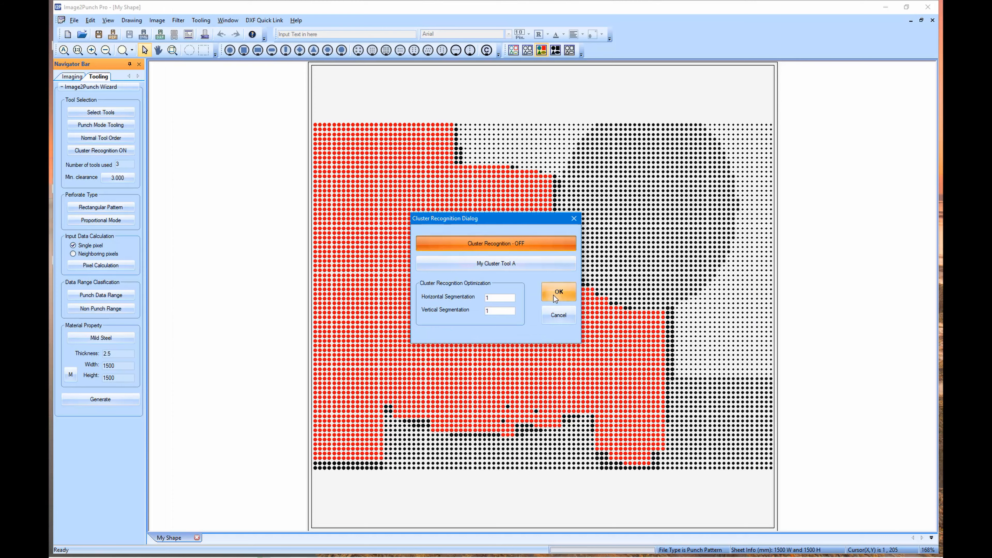
left_click(625, 311)
left_click(126, 400)
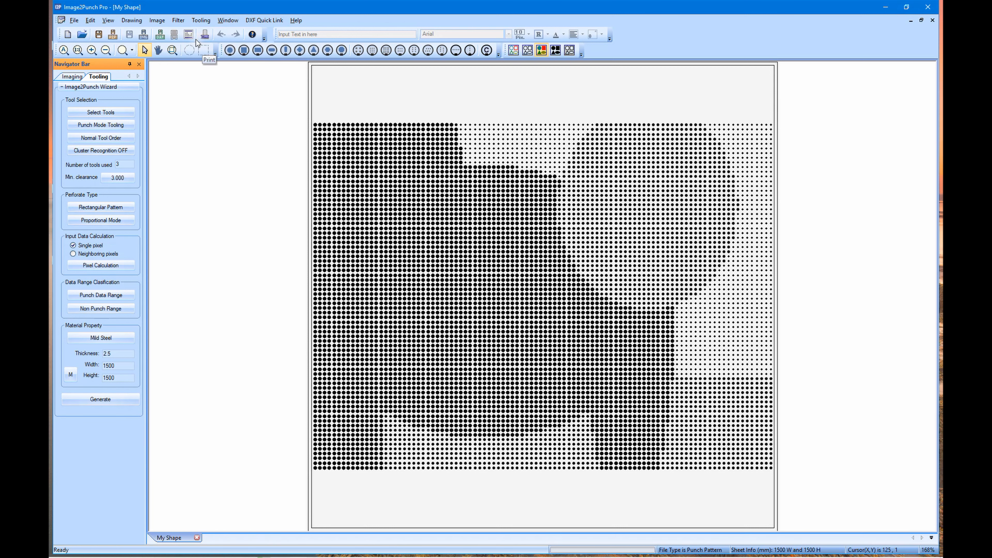
left_click(203, 37)
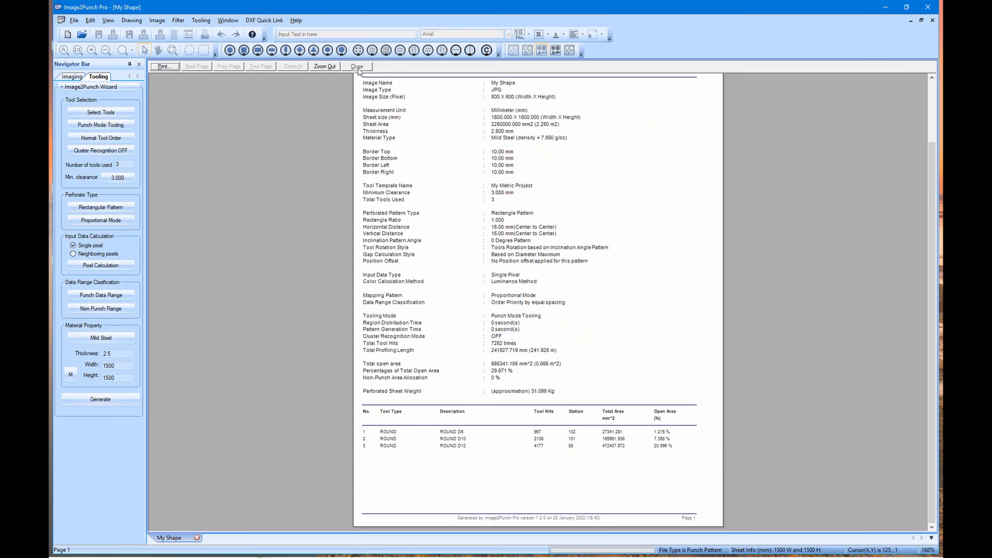
left_click(358, 68)
- Regenerate the perforated pattern with cluster recognition set to My Cluster Tool A and review its production report
left_click(120, 151)
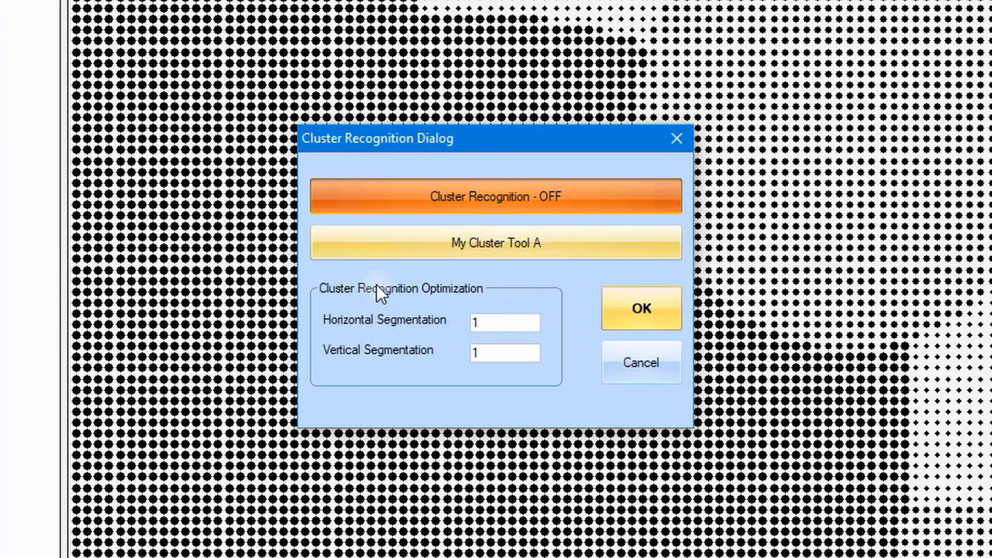
left_click(518, 248)
double_click(492, 164)
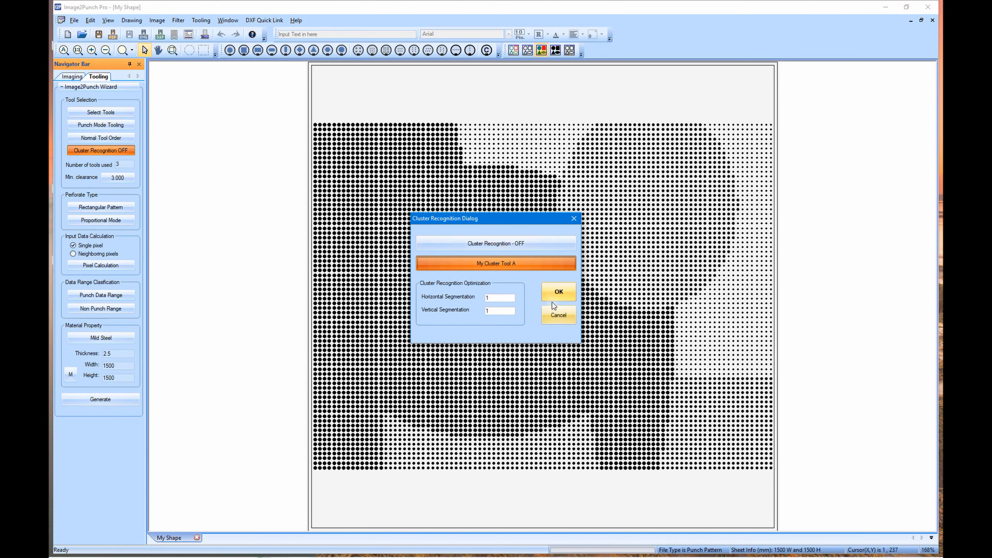
left_click(554, 298)
left_click(126, 398)
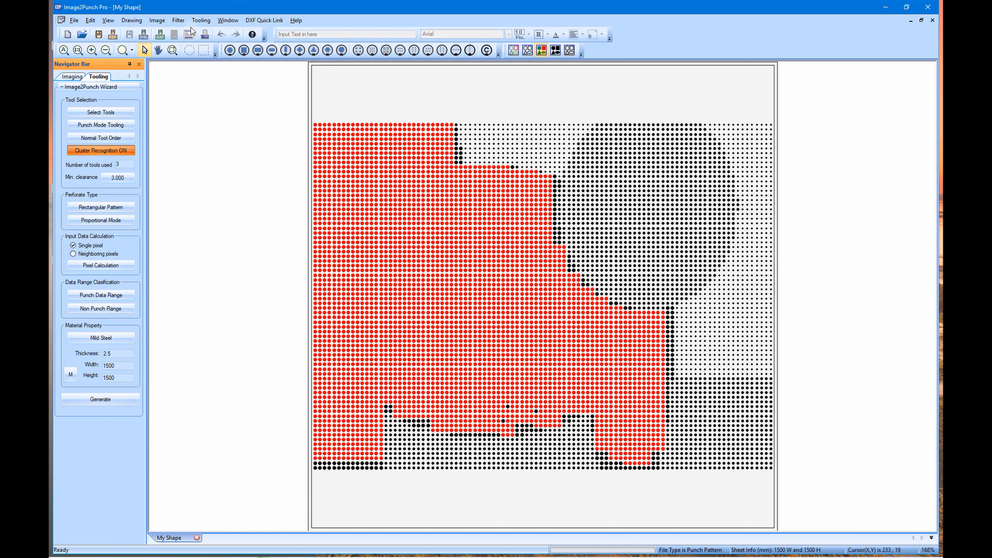
left_click(189, 35)
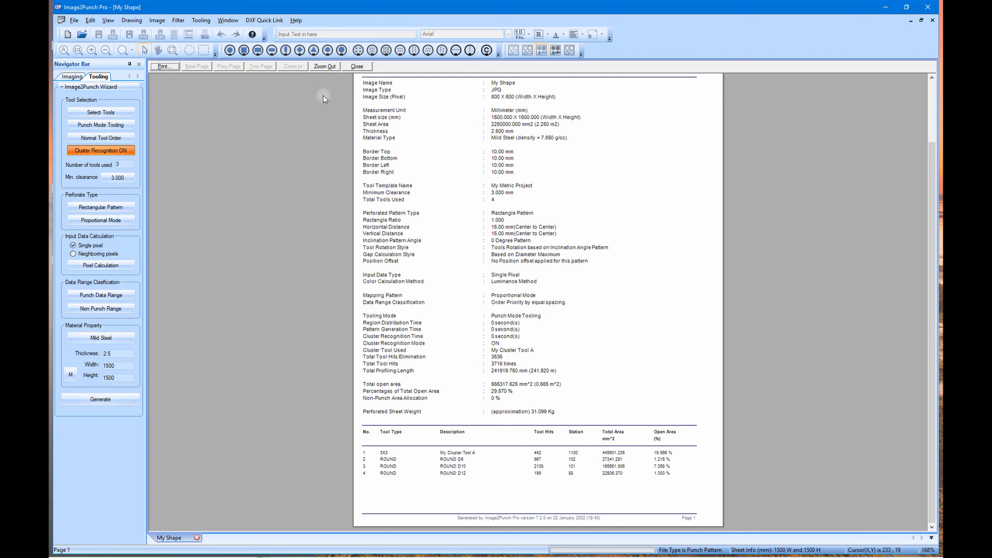
left_click(356, 66)
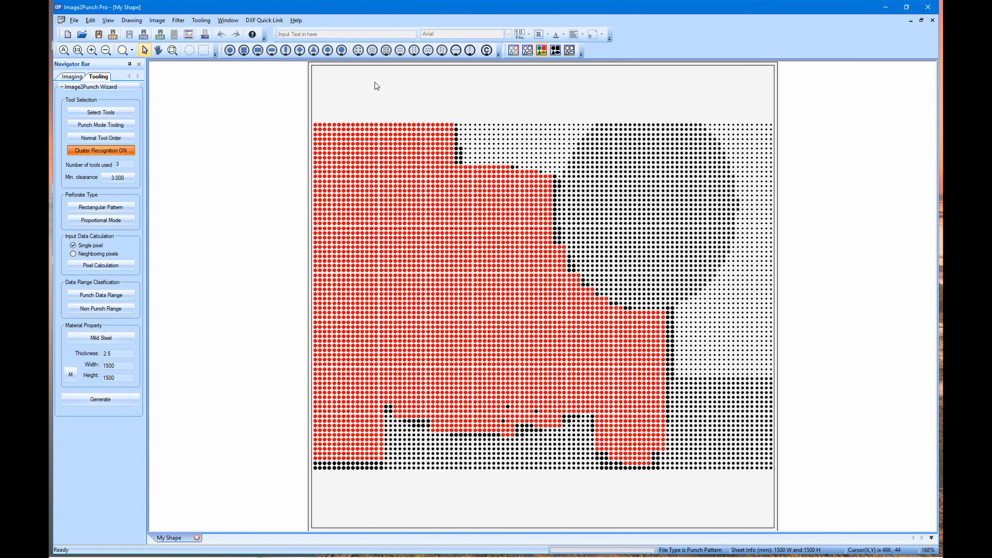
- Enable cluster tool center, layer system and tool hits color in the CAD output preferences and save them
left_click(175, 39)
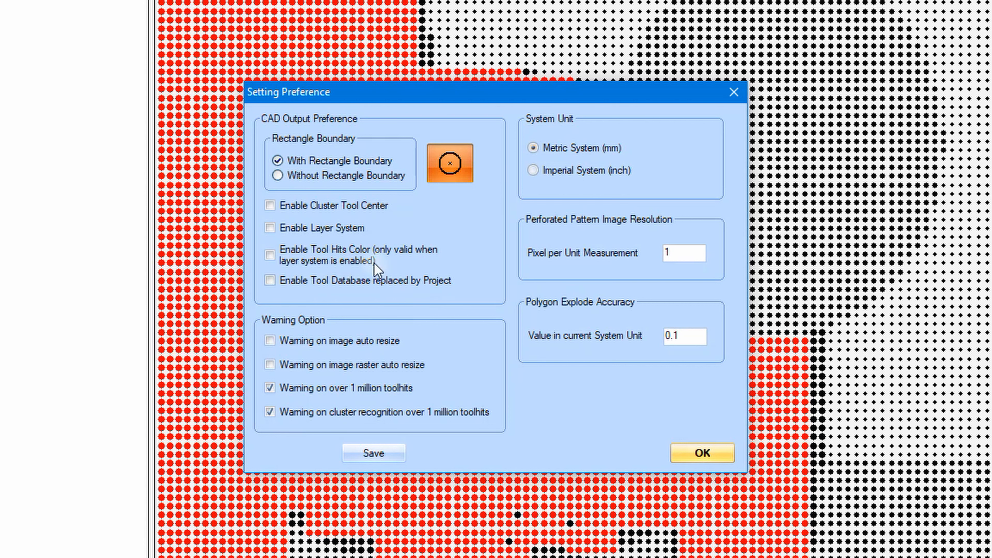
left_click(270, 210)
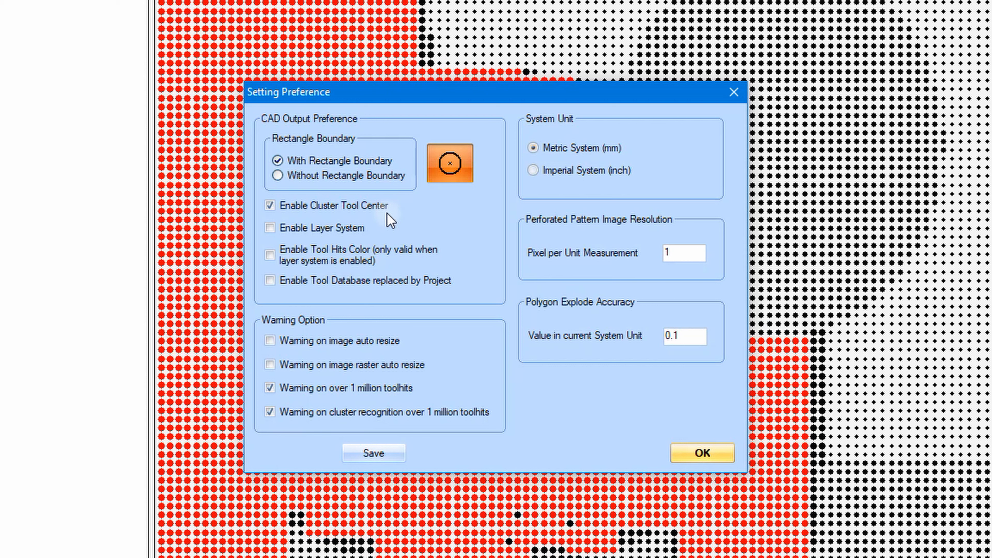
left_click(270, 228)
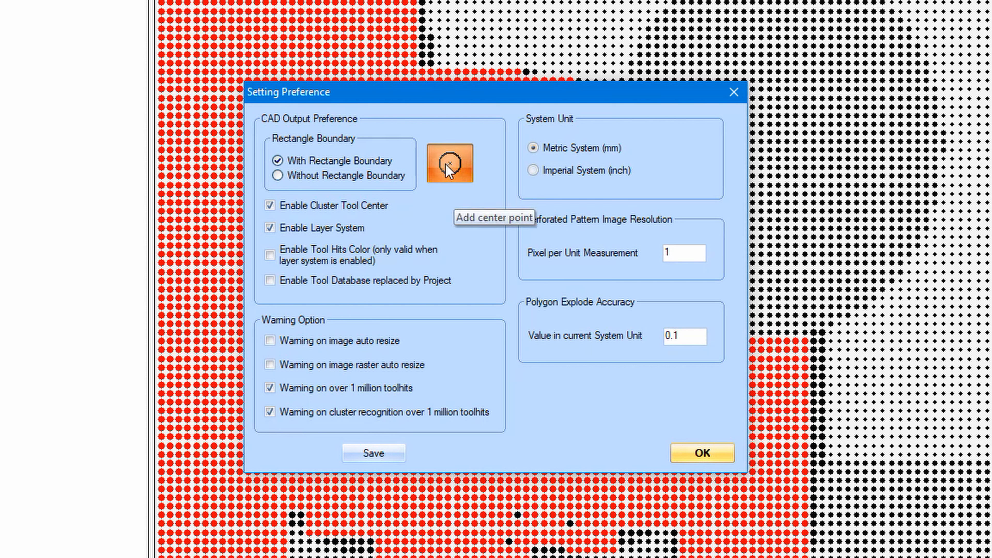
left_click(271, 256)
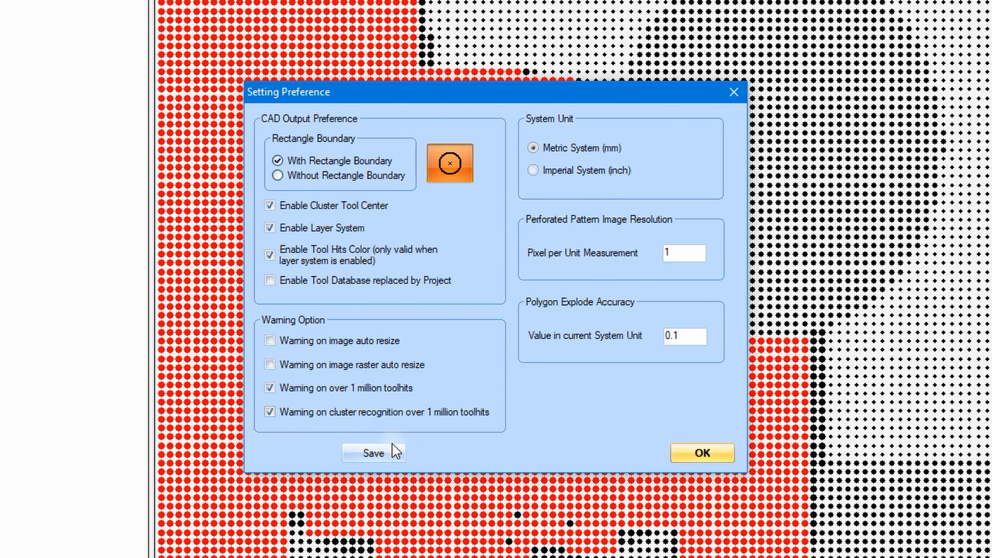
left_click(390, 455)
left_click(390, 456)
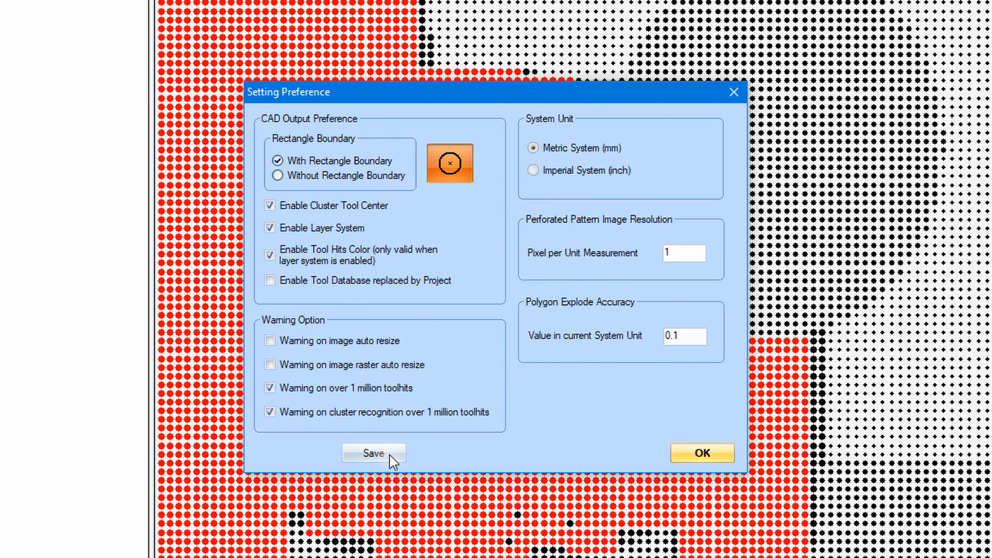
left_click(390, 454)
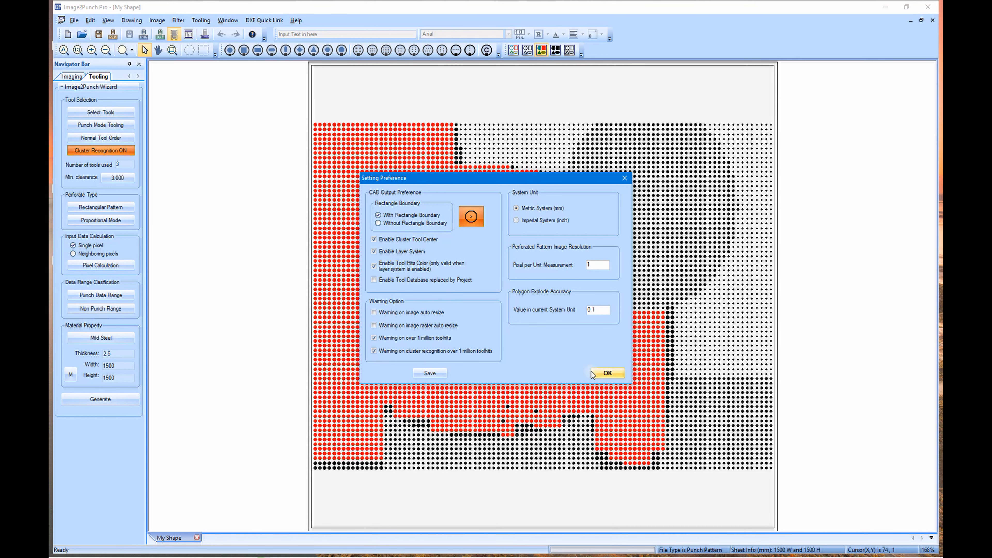
left_click(605, 377)
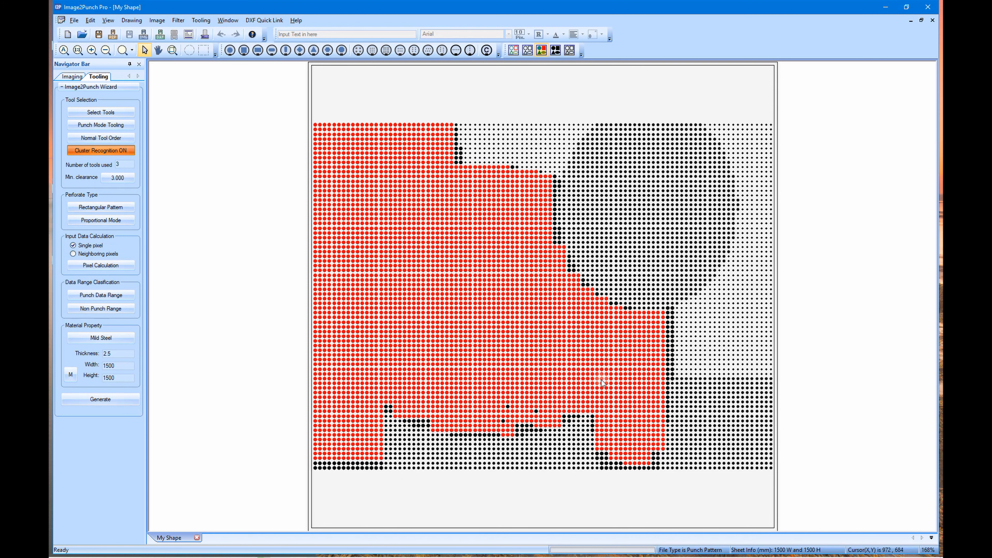
- Export the perforated pattern as a DXF file named My DXF 1, replacing the existing file
left_click(159, 38)
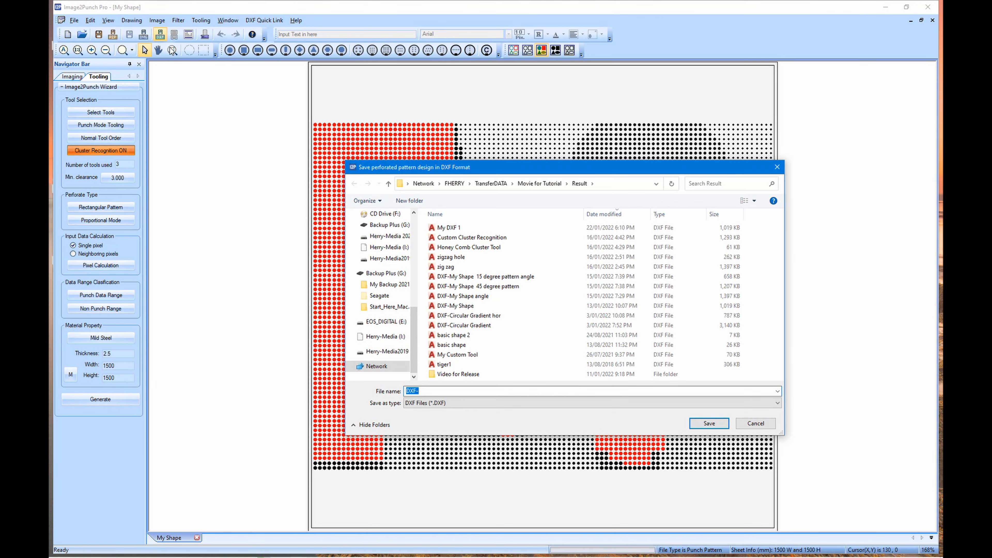
type("My DXF")
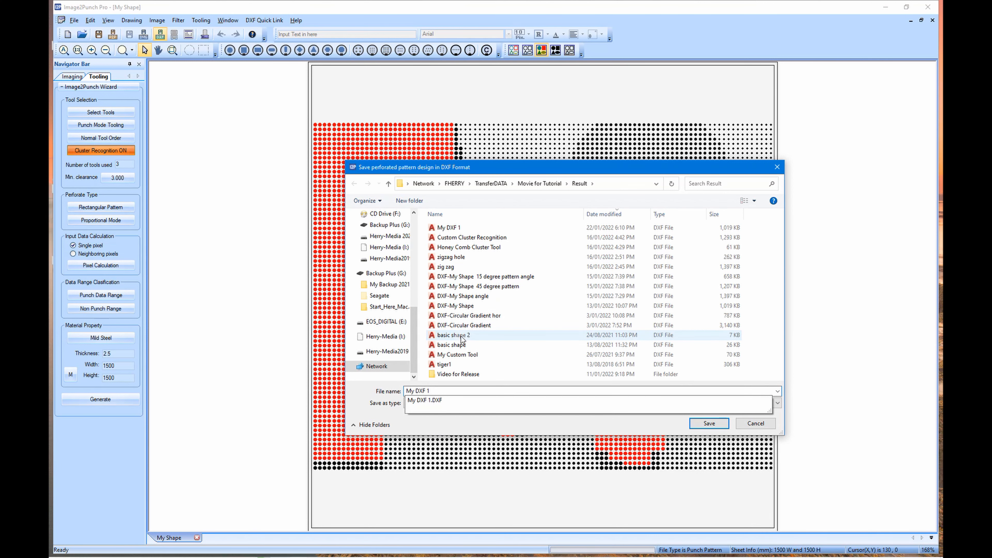
left_click(546, 400)
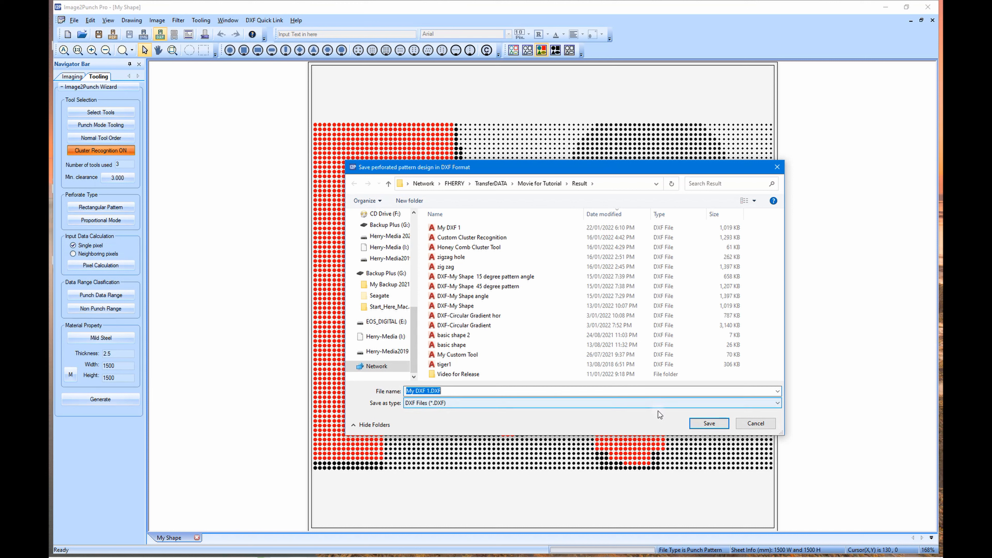
left_click(709, 424)
left_click(527, 286)
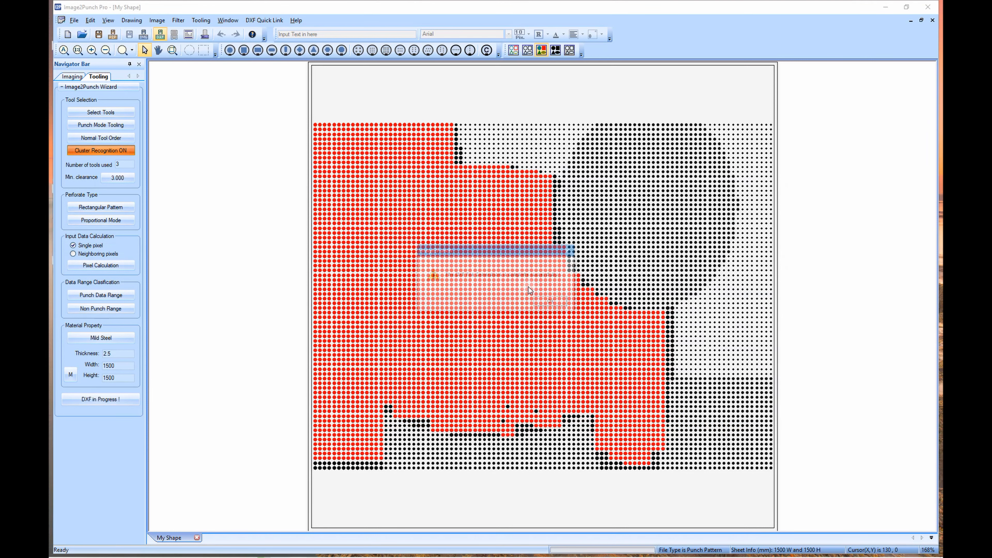
left_click(553, 300)
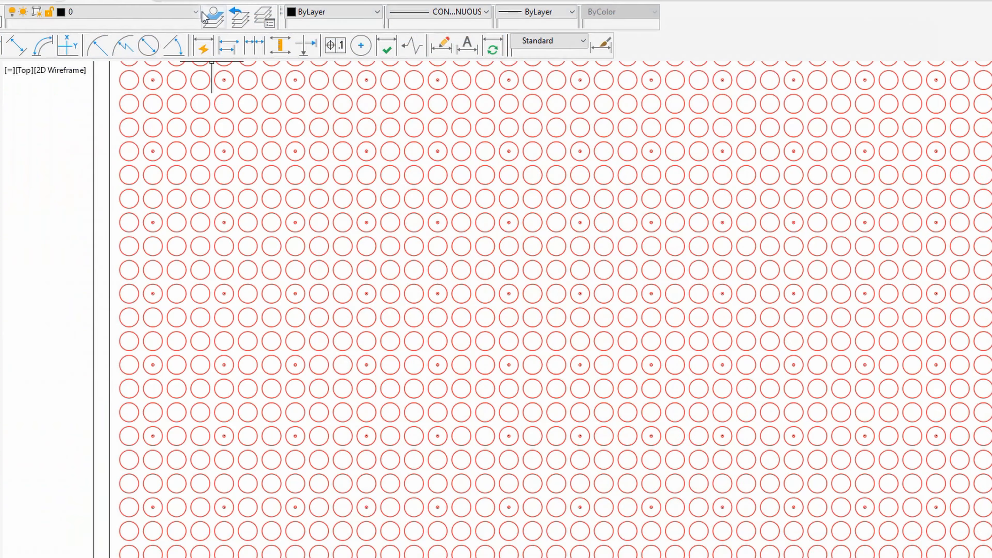
- In the CAD program, hide the MY_CLUSTER_TOOL_A layer of the exported DXF and show it again
left_click(196, 12)
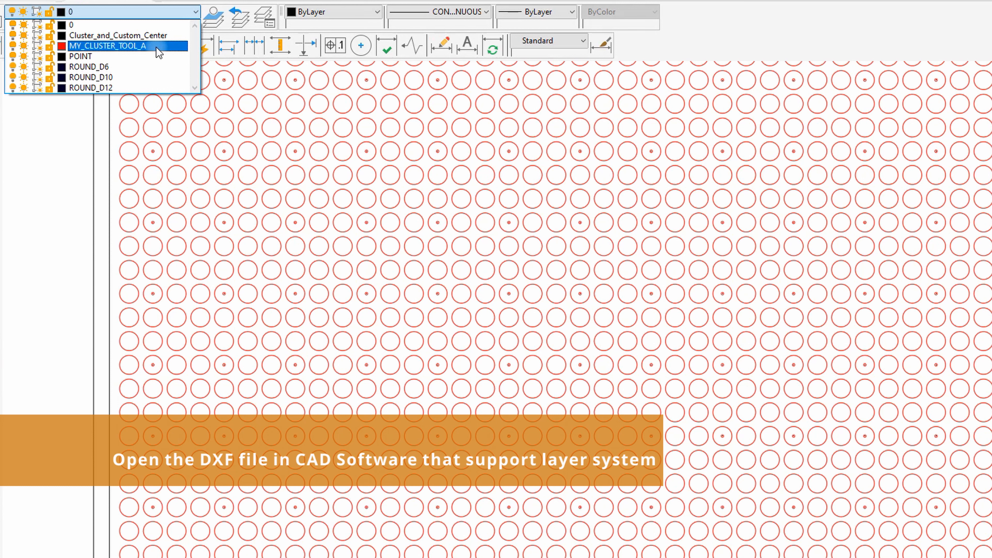
left_click(13, 46)
left_click(44, 148)
left_click(99, 15)
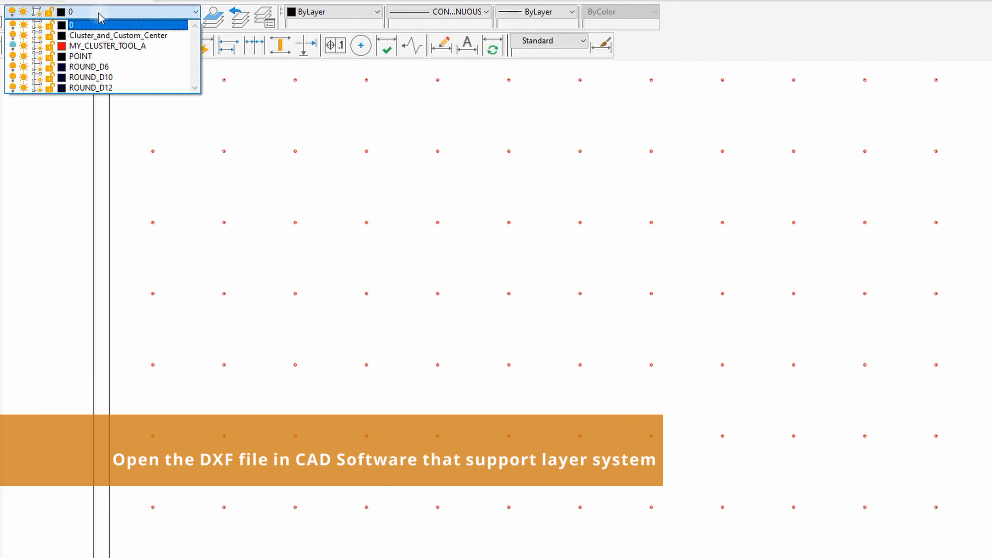
left_click(13, 46)
left_click(39, 160)
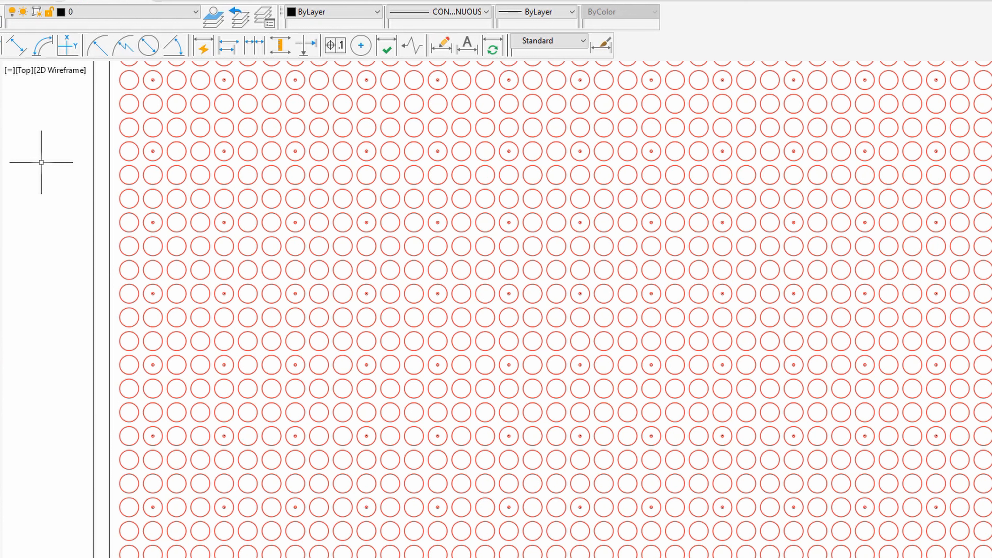
- Turn off the MY_CLUSTER_TOOL_A layer with a larger part of the perforated sheet in view
left_click(197, 14)
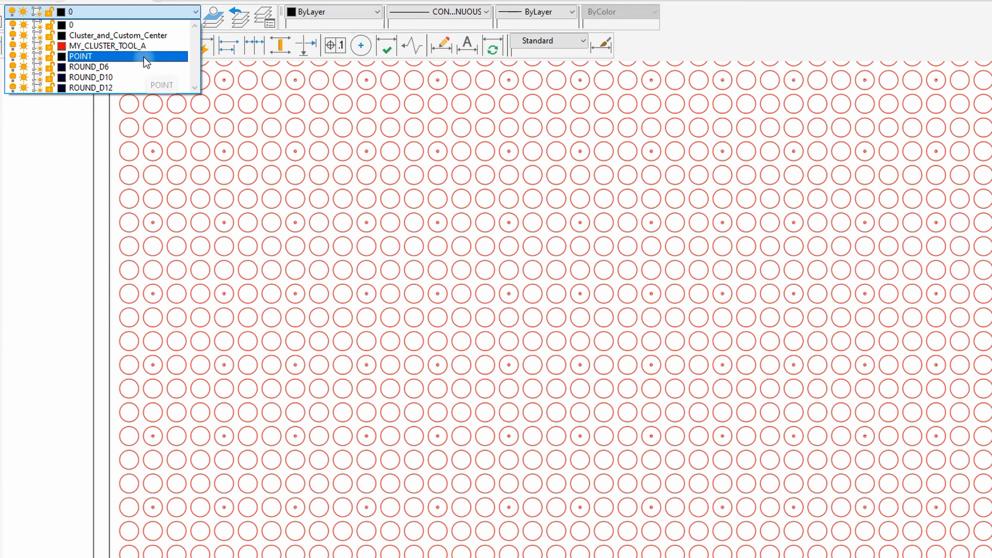
left_click(82, 112)
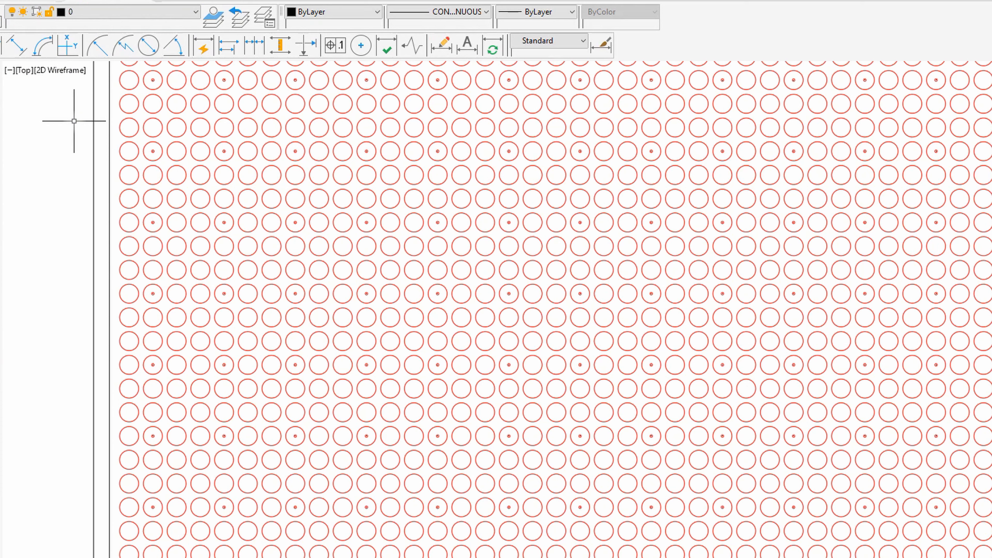
scroll(344, 231, "down", 5)
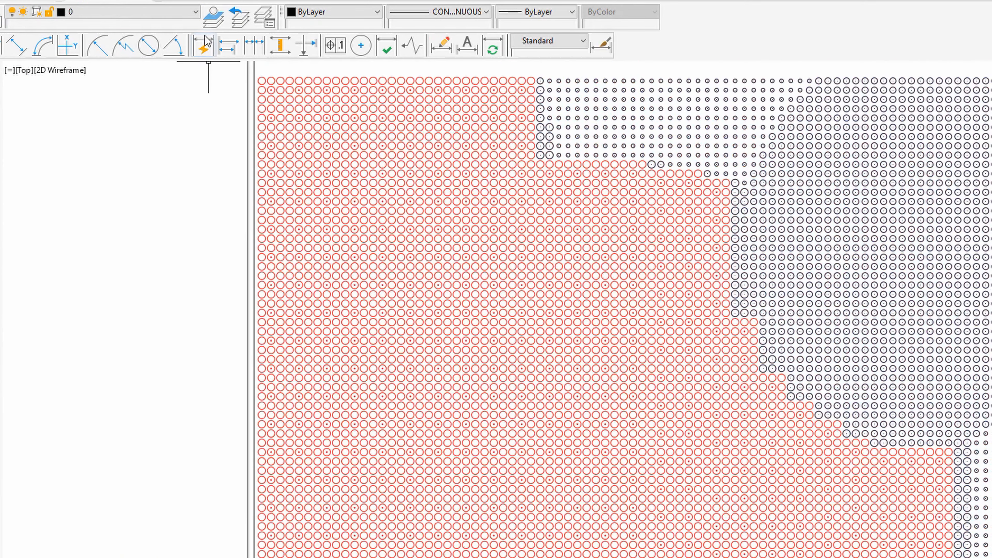
left_click(194, 11)
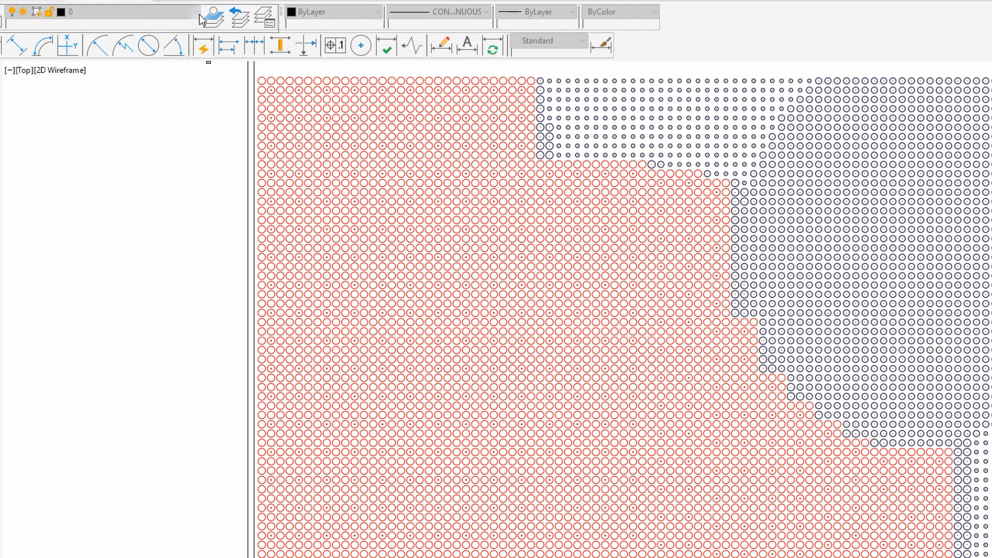
left_click(213, 18)
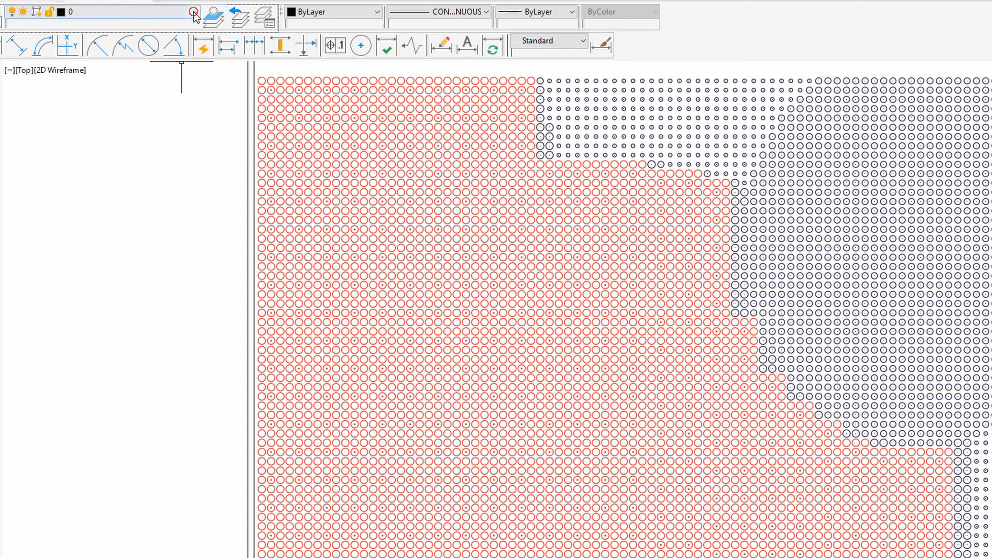
left_click(164, 11)
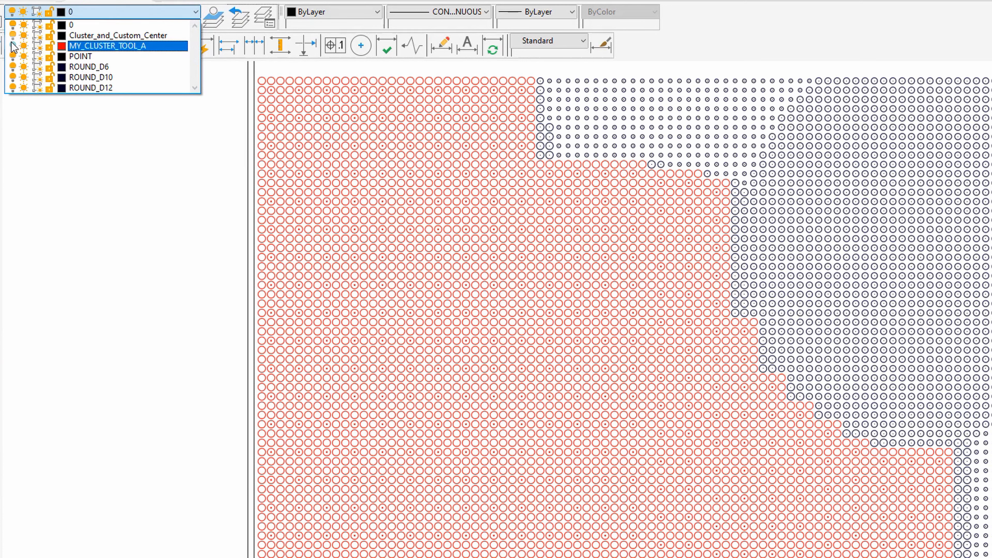
left_click(13, 46)
left_click(195, 12)
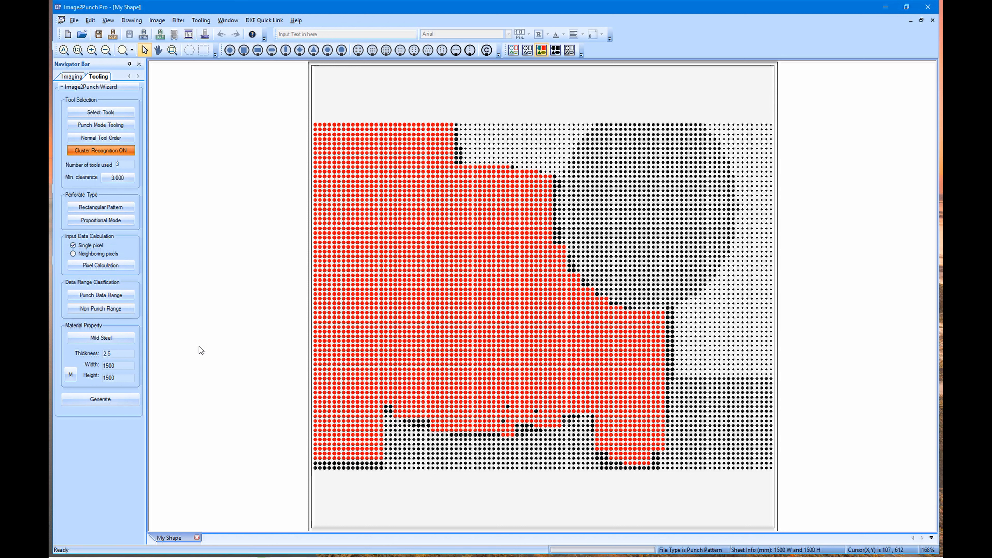
- Switch back to Image2Punch Pro and examine the angular pattern options of the perforated pattern type without applying them
left_click(121, 207)
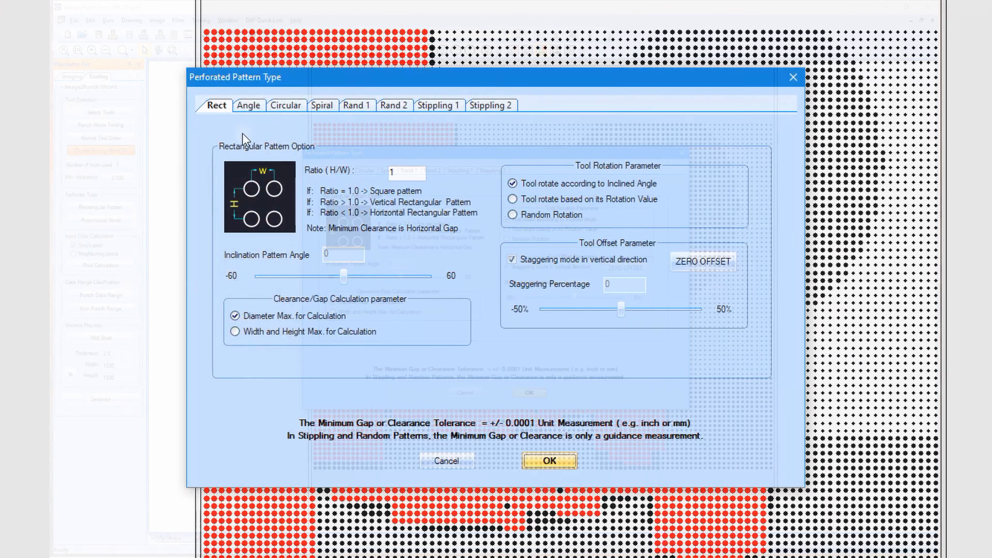
left_click(345, 172)
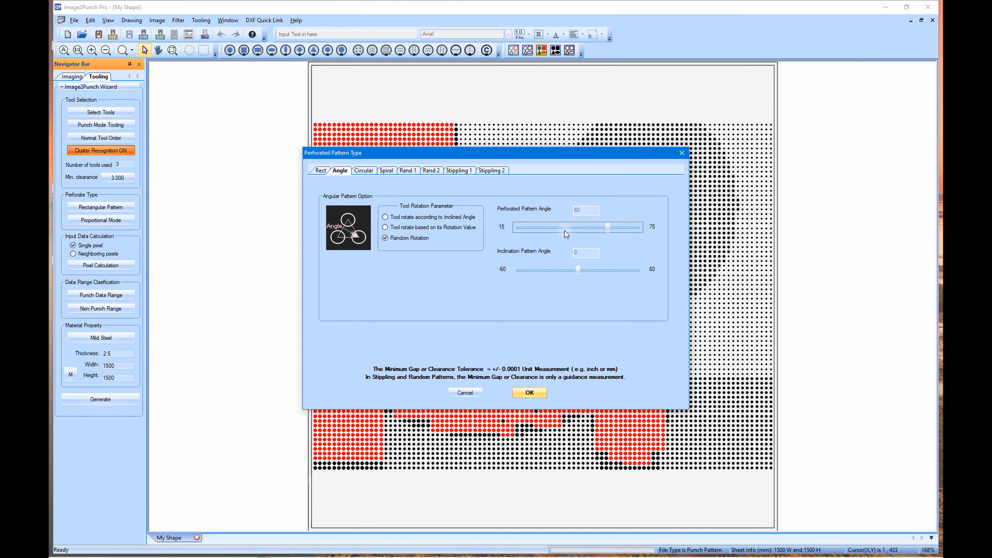
left_click(468, 396)
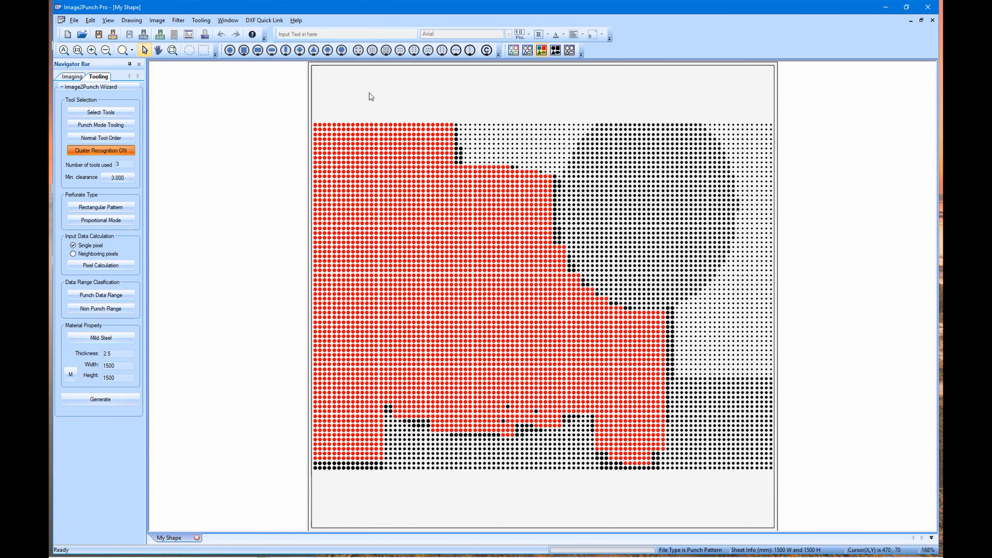
- Examine the tool databases of the staggered horizontal and vertical 2X3 clusters and the horizontal and vertical 4X1 clusters
left_click(429, 51)
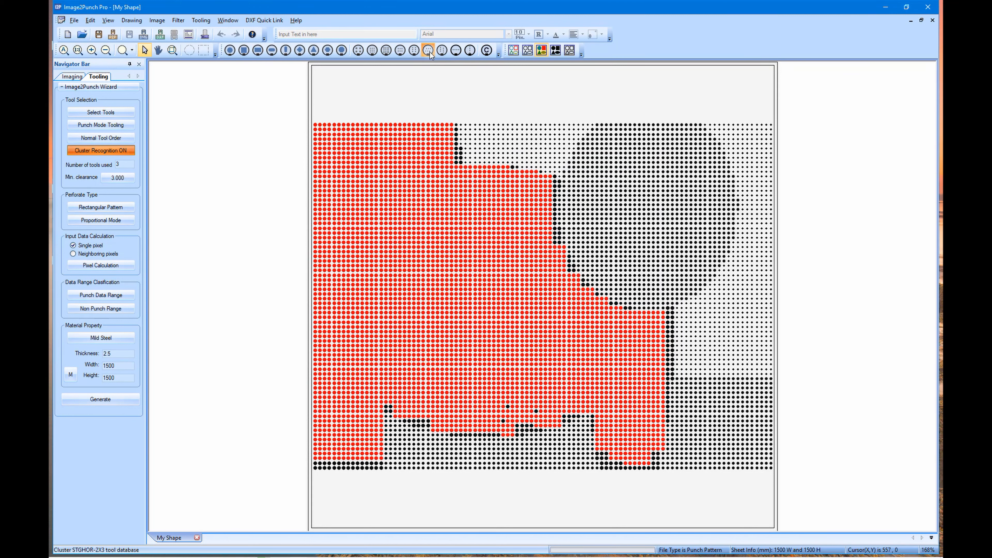
left_click(653, 209)
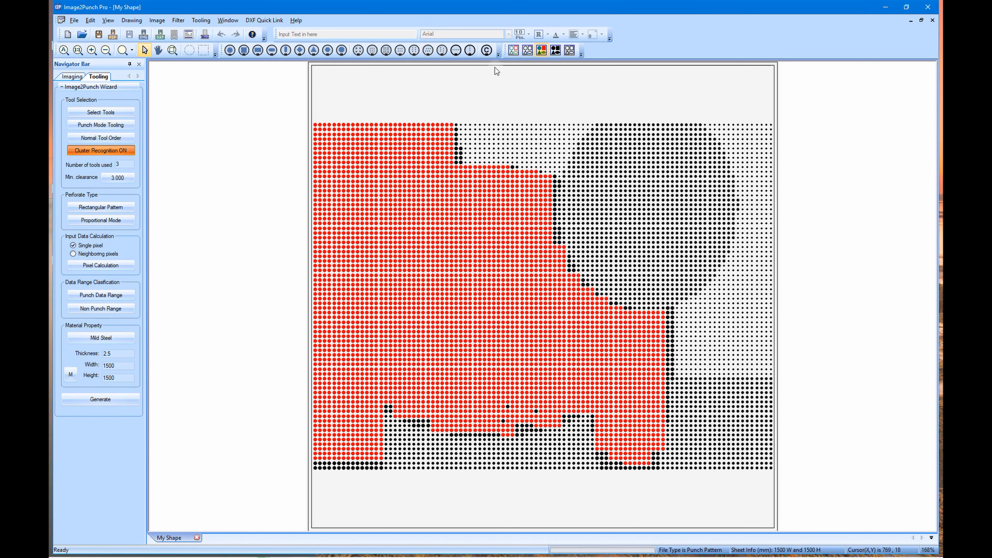
left_click(441, 51)
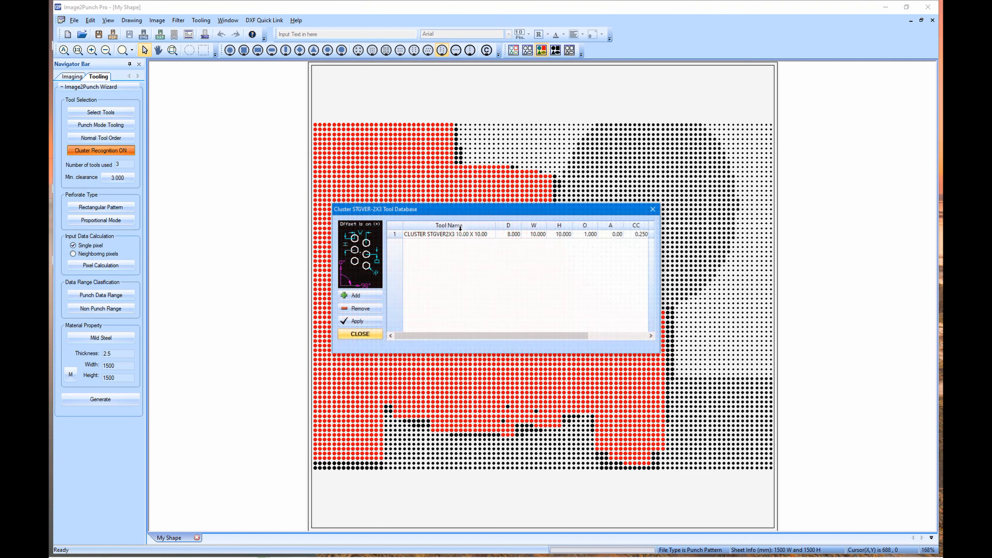
left_click(653, 209)
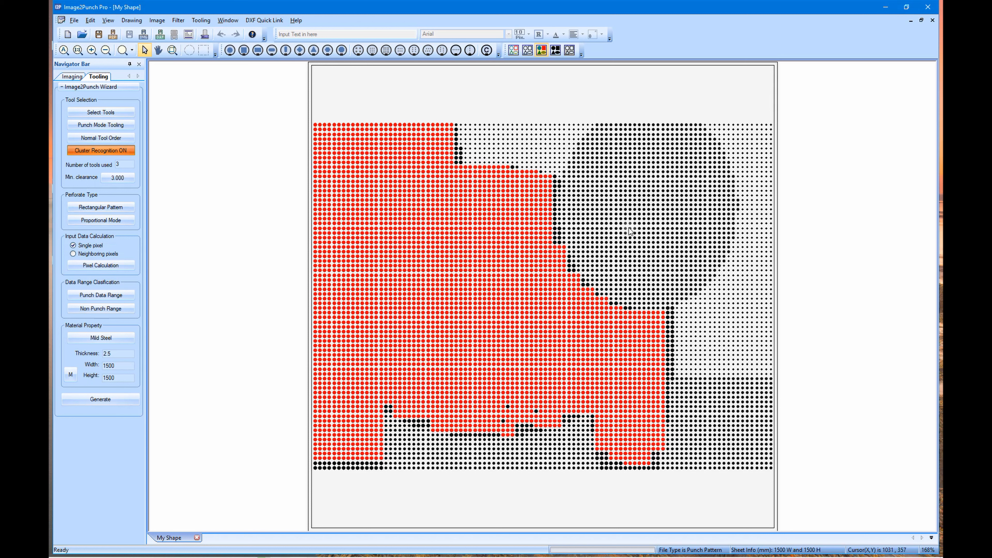
left_click(456, 51)
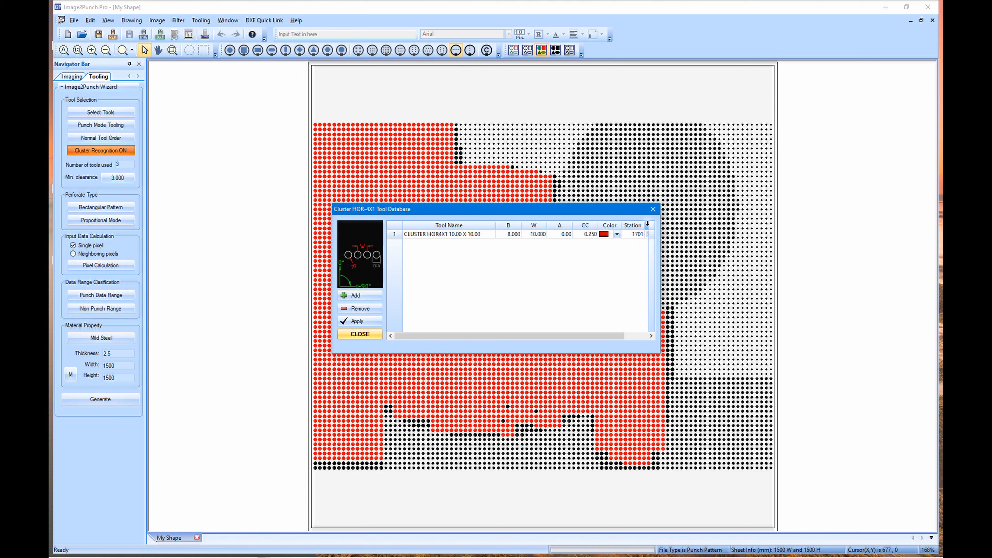
left_click(653, 210)
left_click(470, 50)
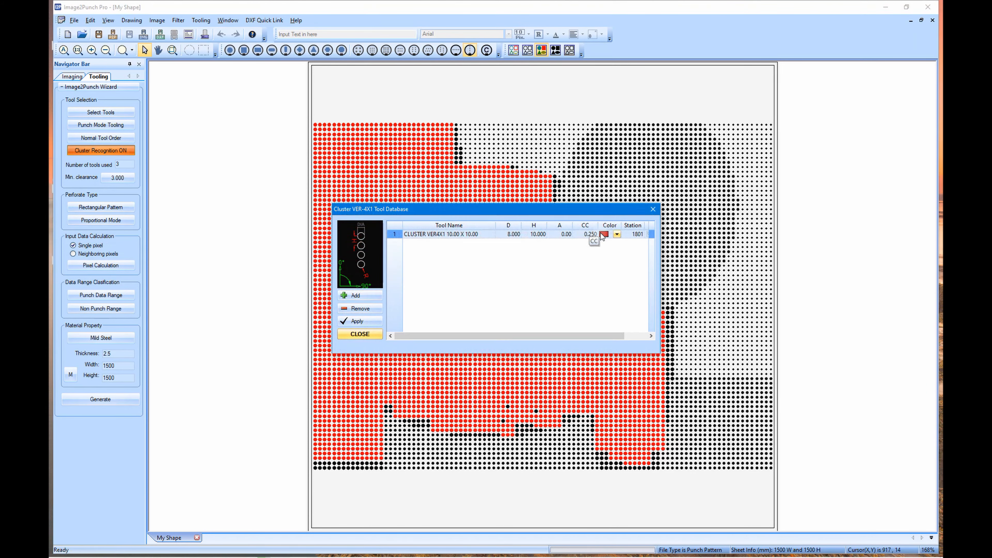
left_click(652, 209)
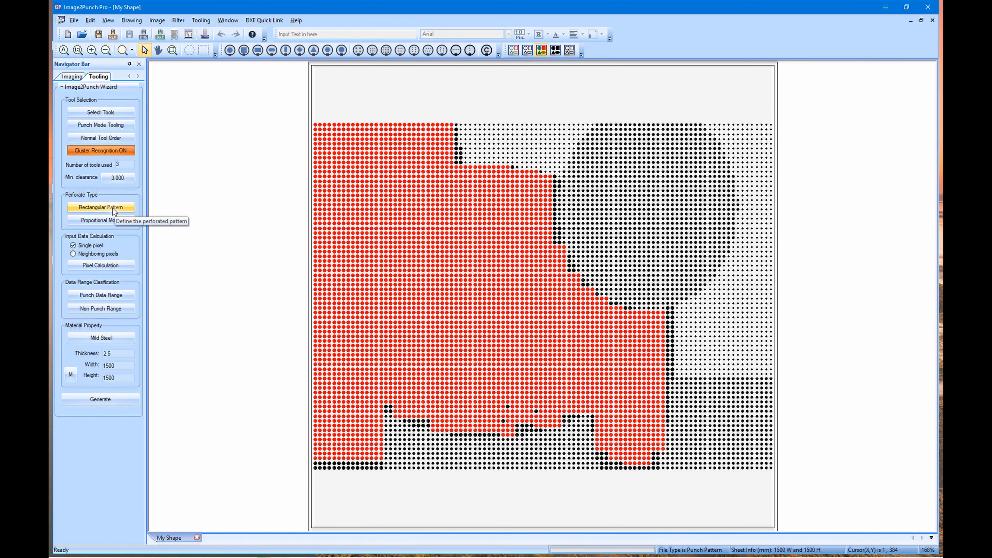
- Apply the 60-degree angular perforated pattern with tools rotated according to the inclined angle, and check the selected punch tools
left_click(113, 208)
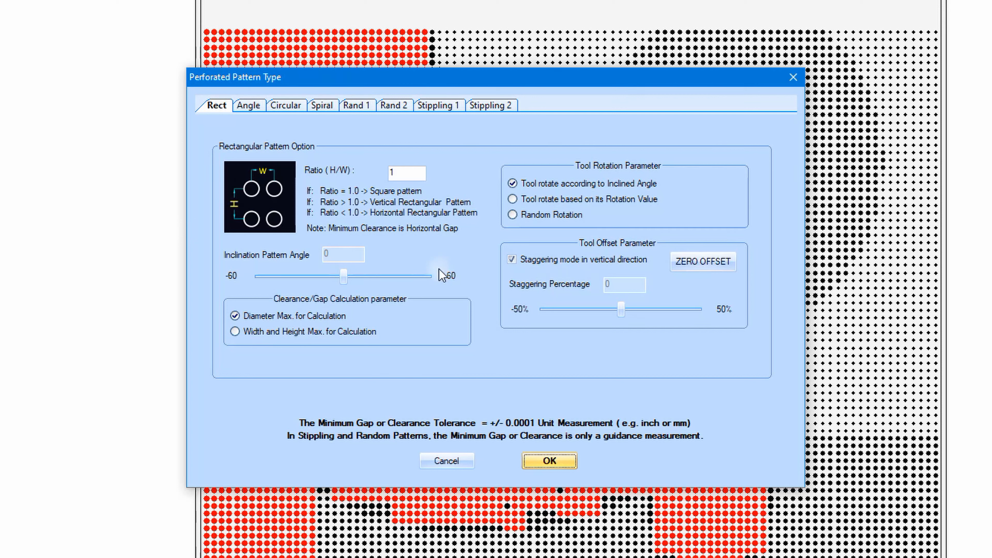
left_click(259, 110)
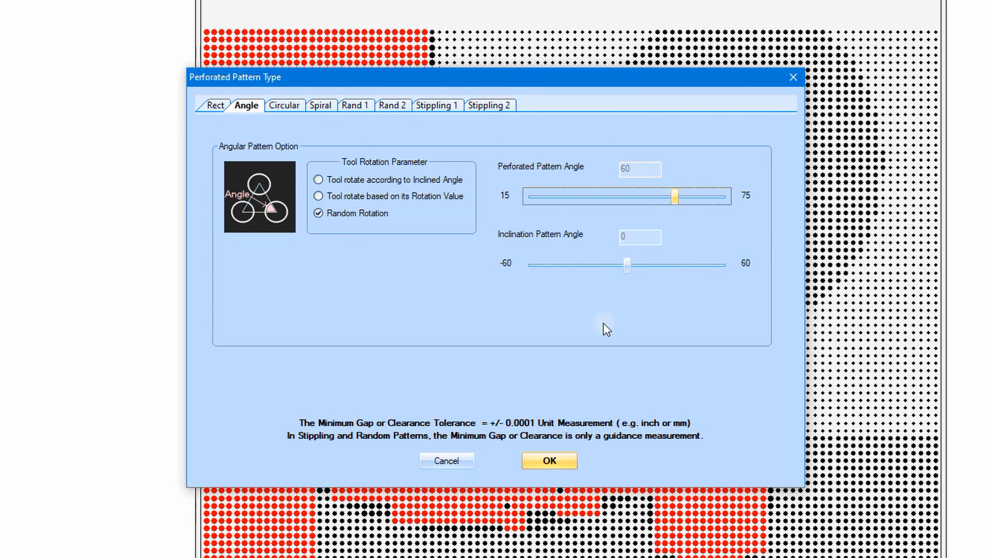
left_click(376, 179)
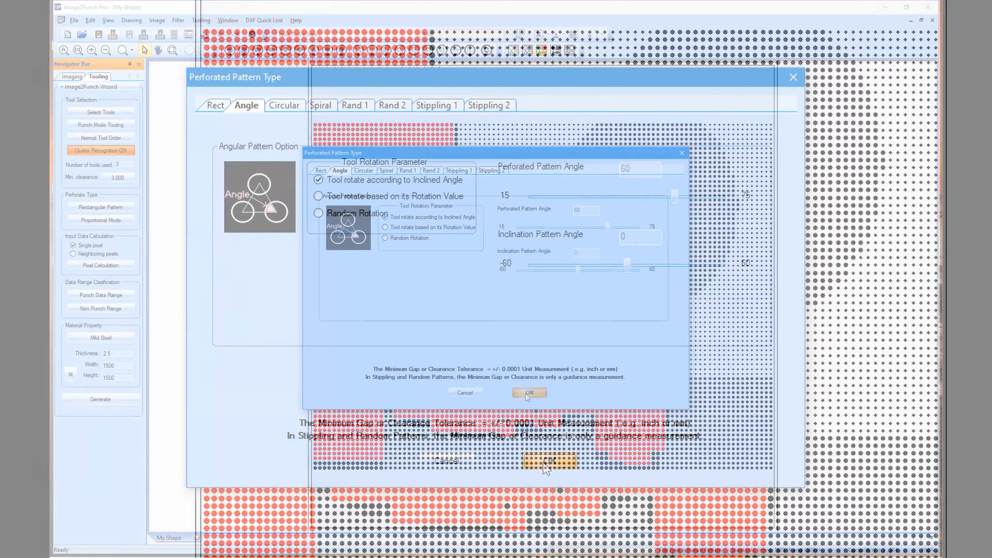
left_click(550, 461)
left_click(130, 114)
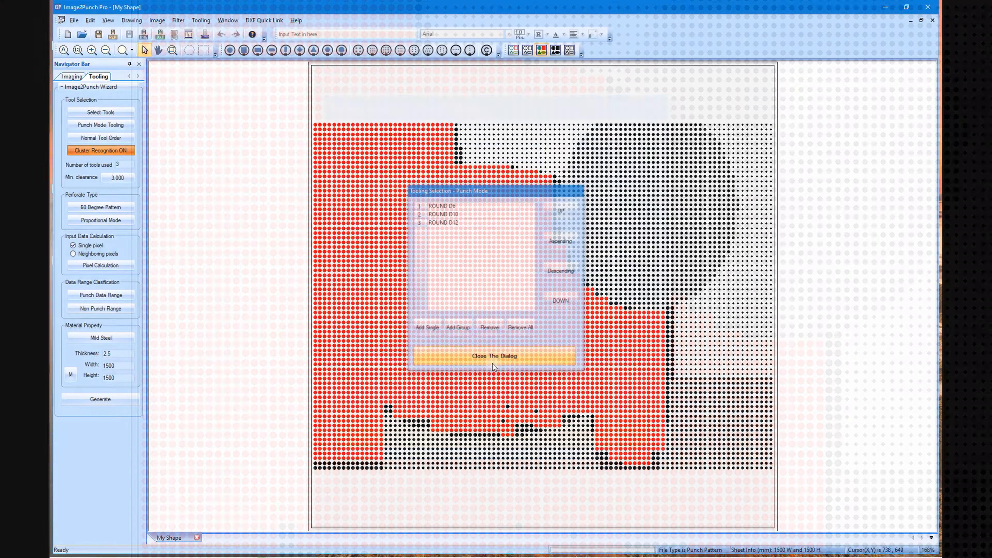
left_click(494, 356)
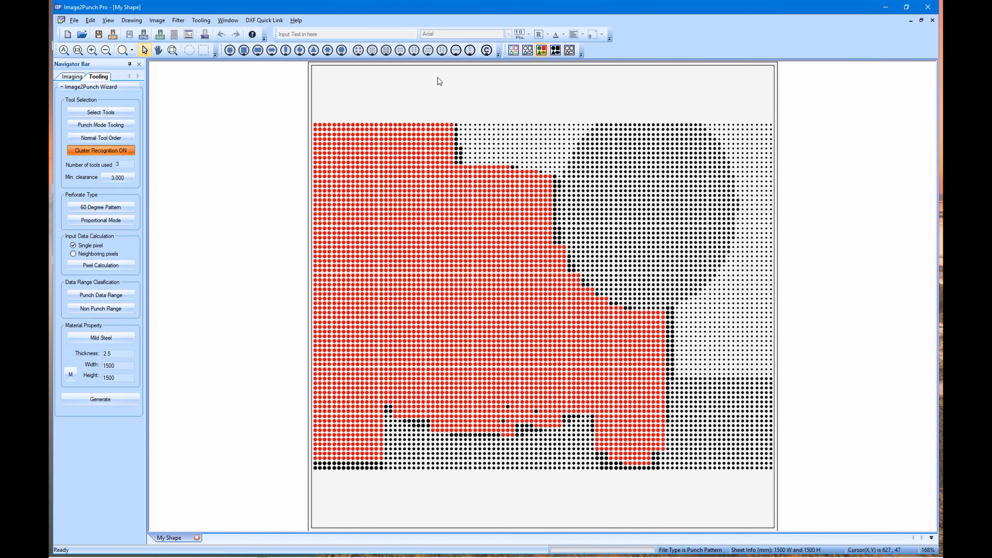
- Add a new tool to the Cluster STGHOR-2X3 database and name it Horizontal Zig Zag
left_click(429, 50)
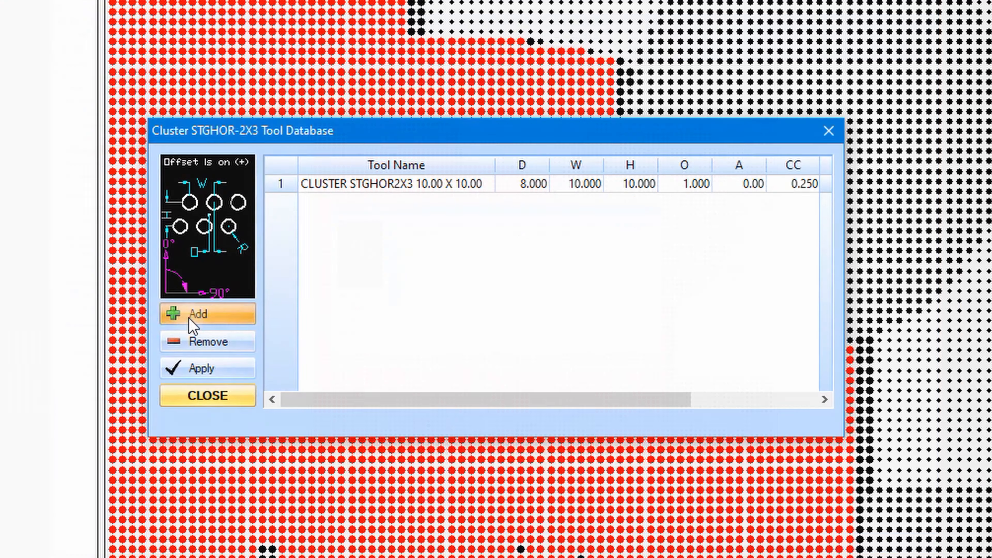
left_click(189, 315)
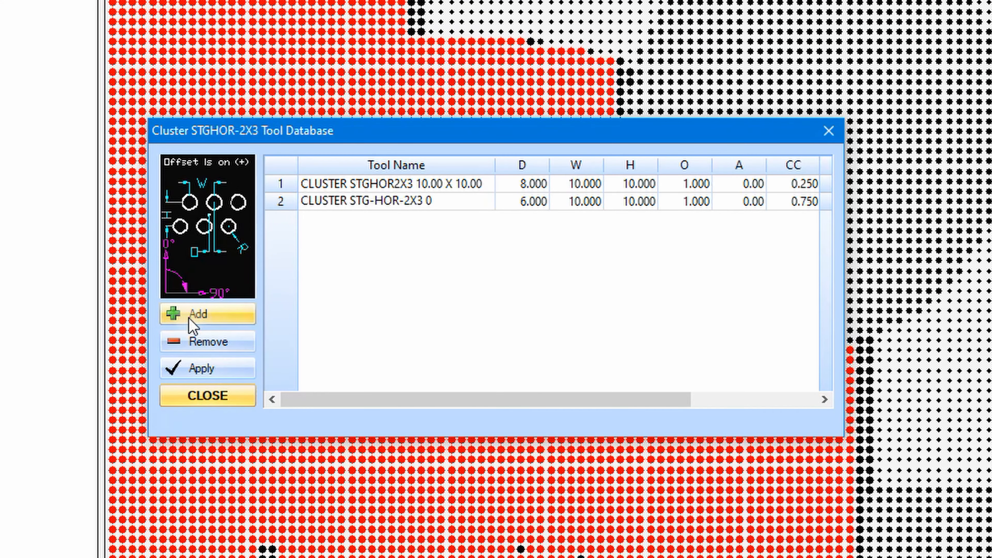
left_click(454, 207)
left_click(446, 200)
left_click(270, 194)
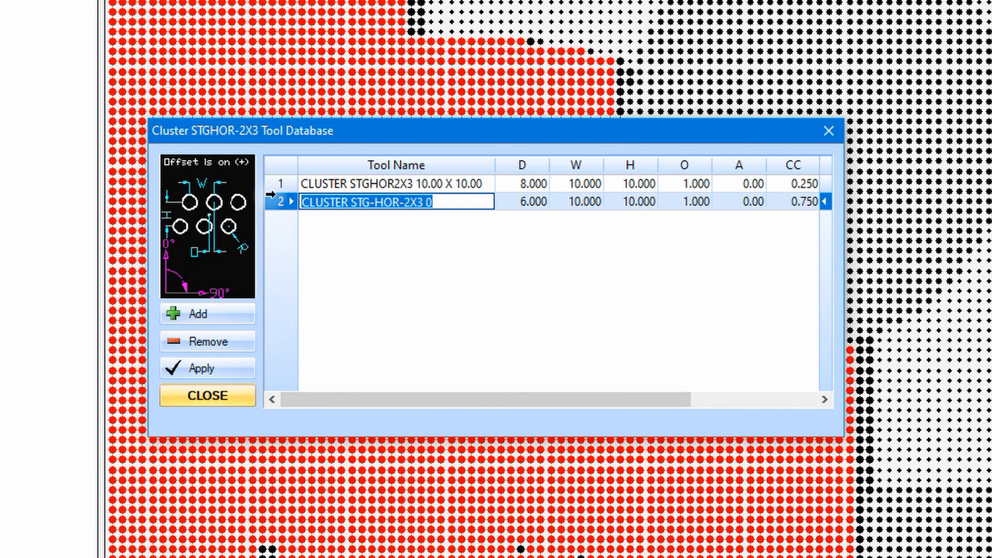
type("Horizontal Zig Zag")
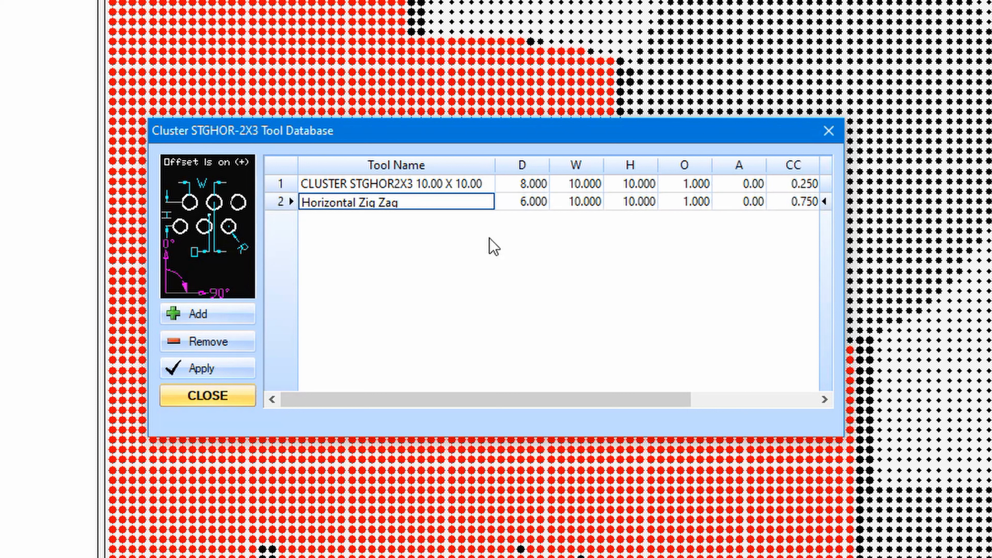
- Set the Horizontal Zig Zag tool's W to 15, H to 12.9904, D to 12 and O to 3.75
left_click(586, 202)
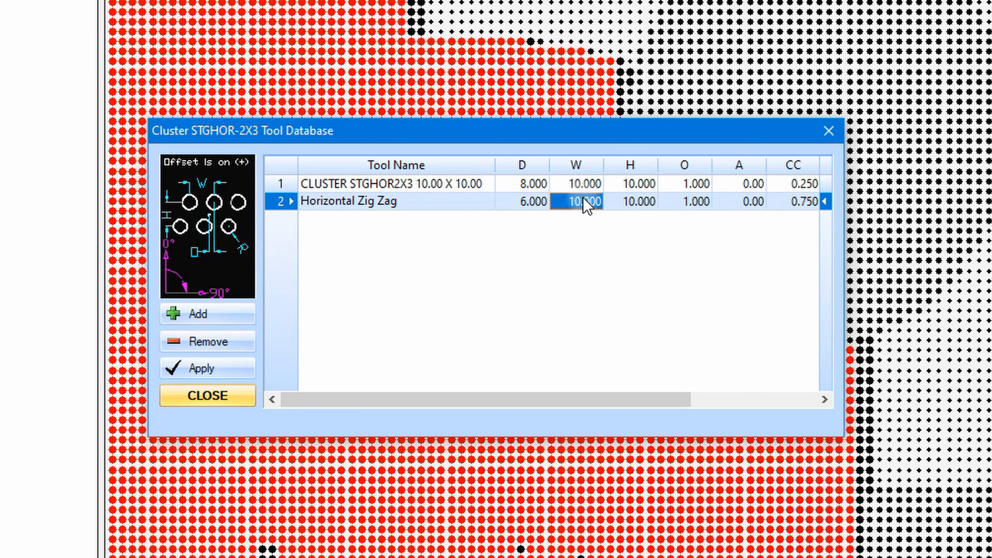
type("15")
left_click(649, 205)
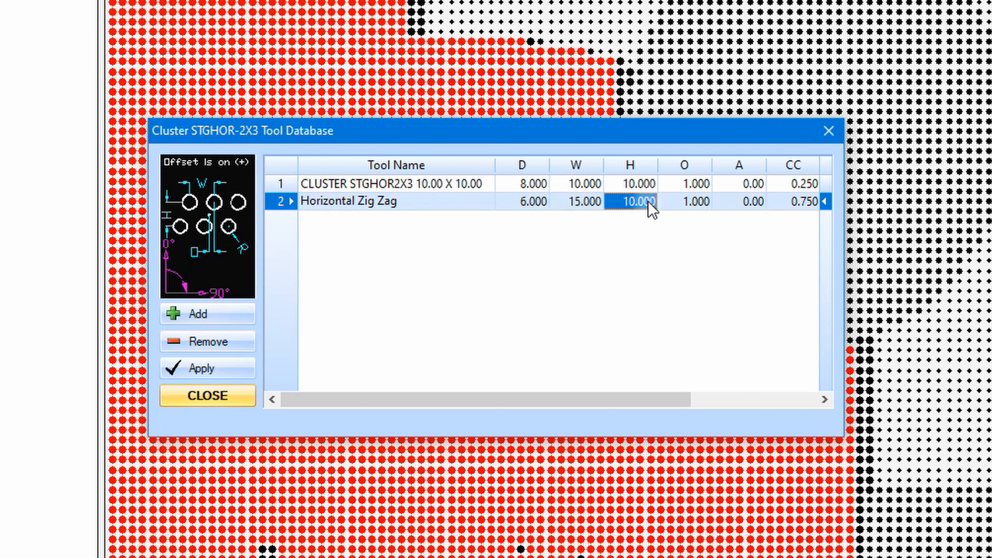
key("BackSpace")
type("12.9904")
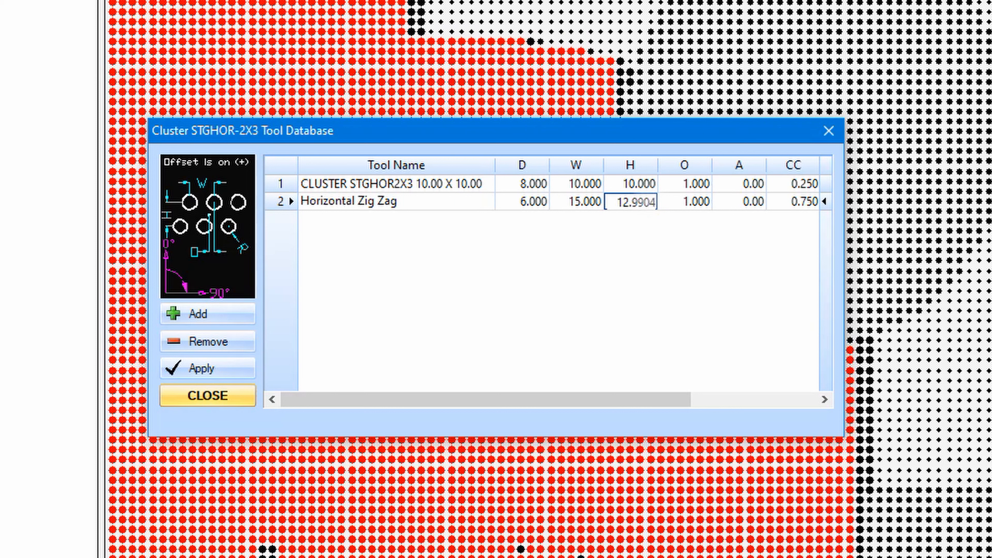
left_click(525, 203)
type("12")
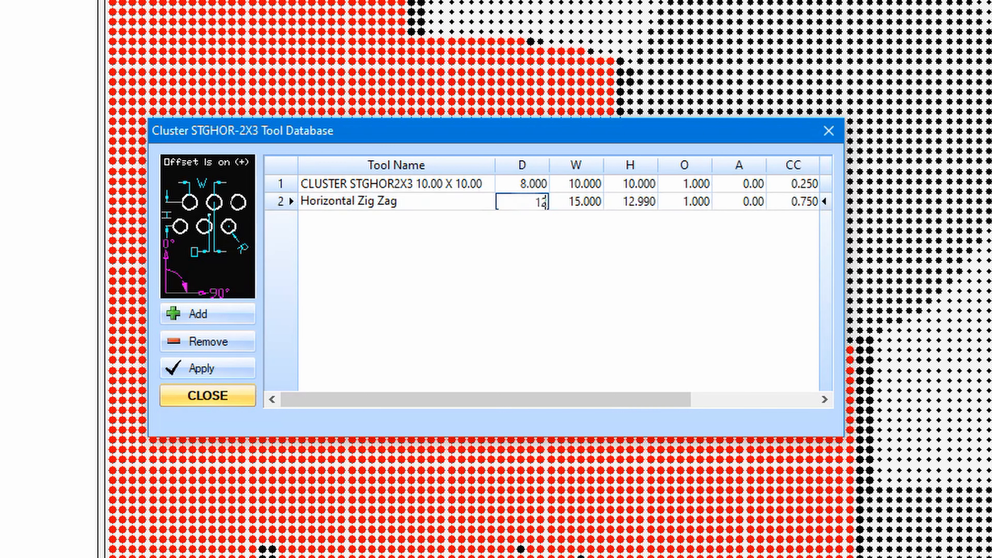
left_click(705, 207)
type("3.75")
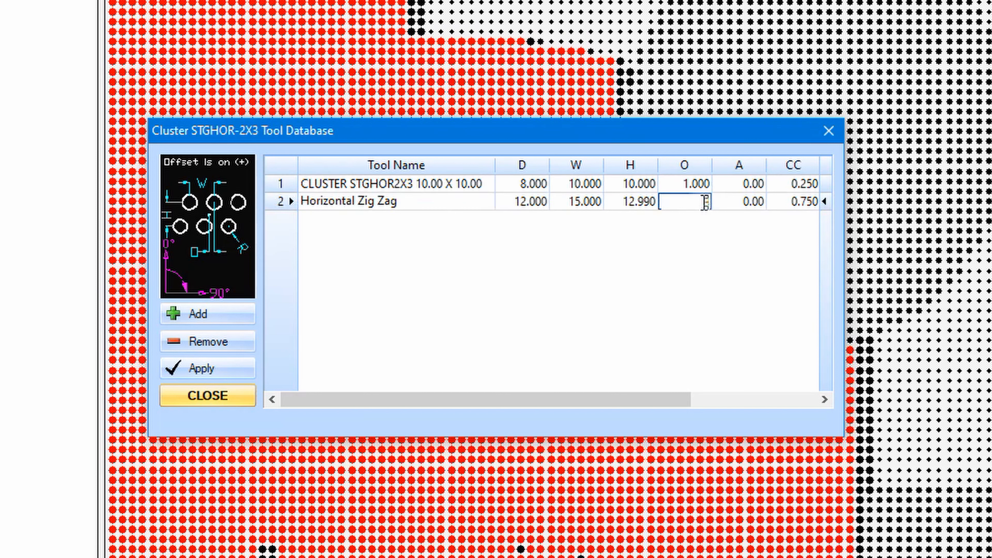
- Give the Horizontal Zig Zag tool a blue color and set its CC value to 1.25
left_click_drag(641, 398, 786, 406)
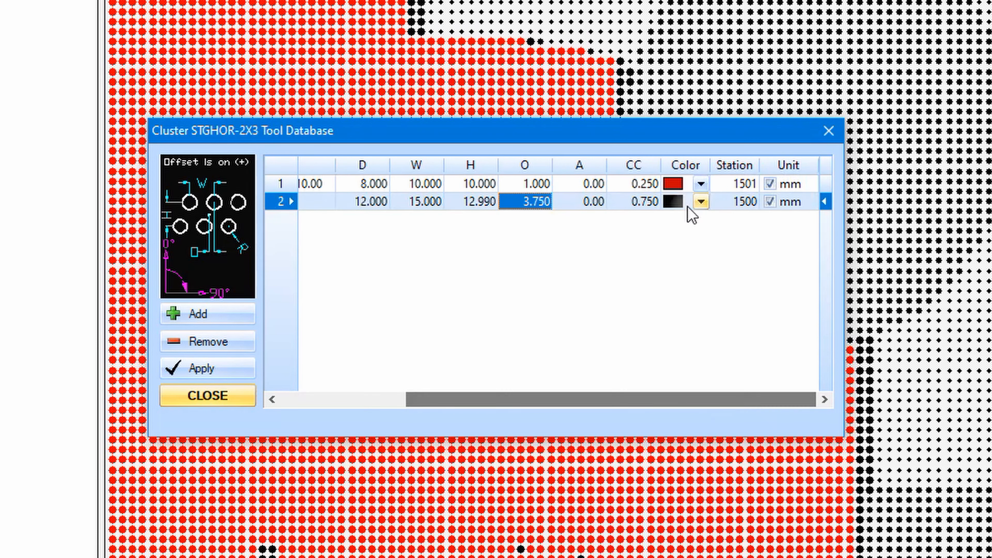
left_click(701, 201)
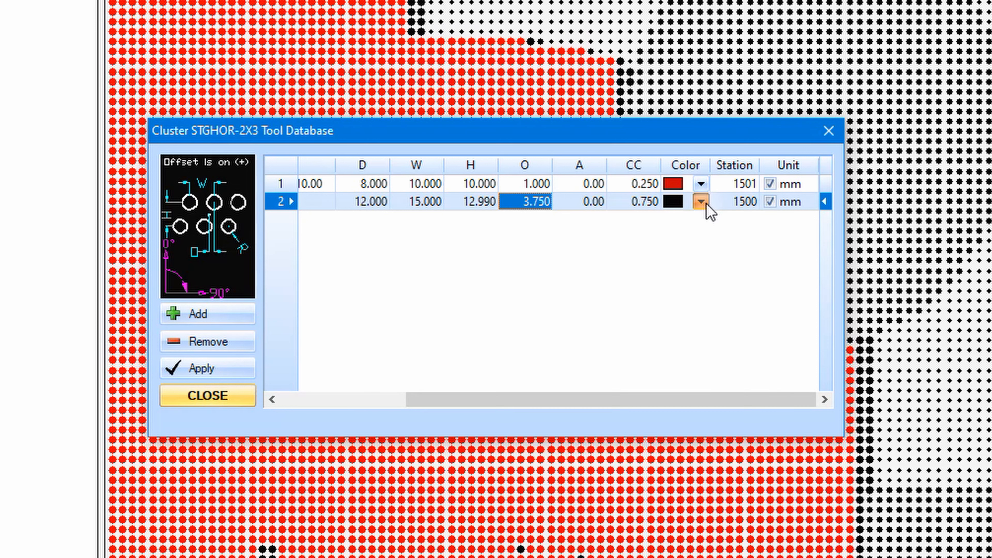
left_click(706, 203)
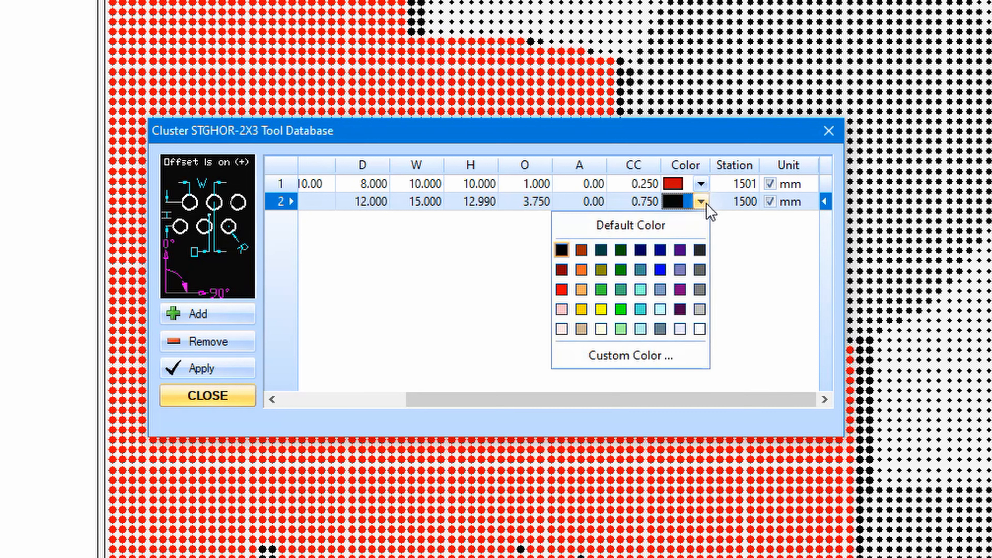
left_click(664, 273)
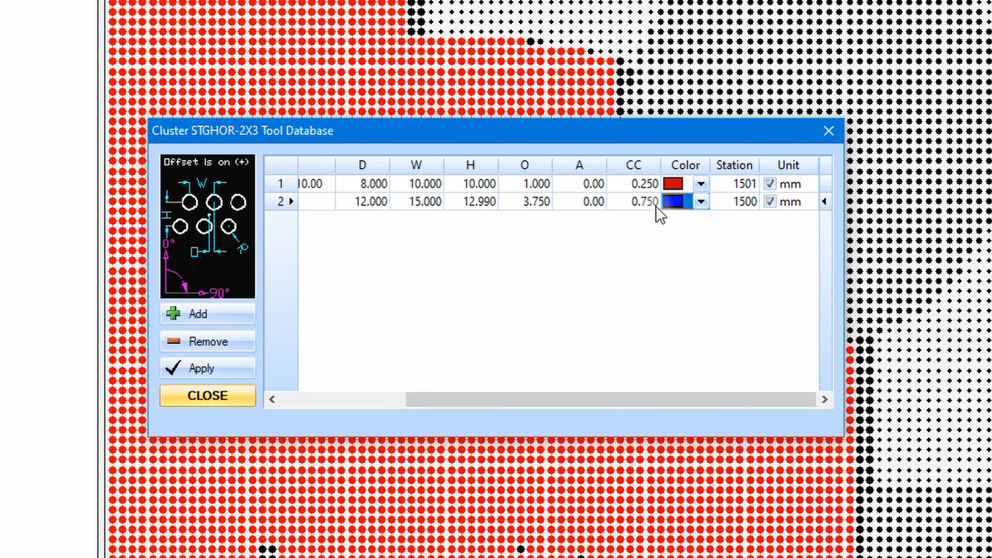
left_click_drag(646, 406, 680, 403)
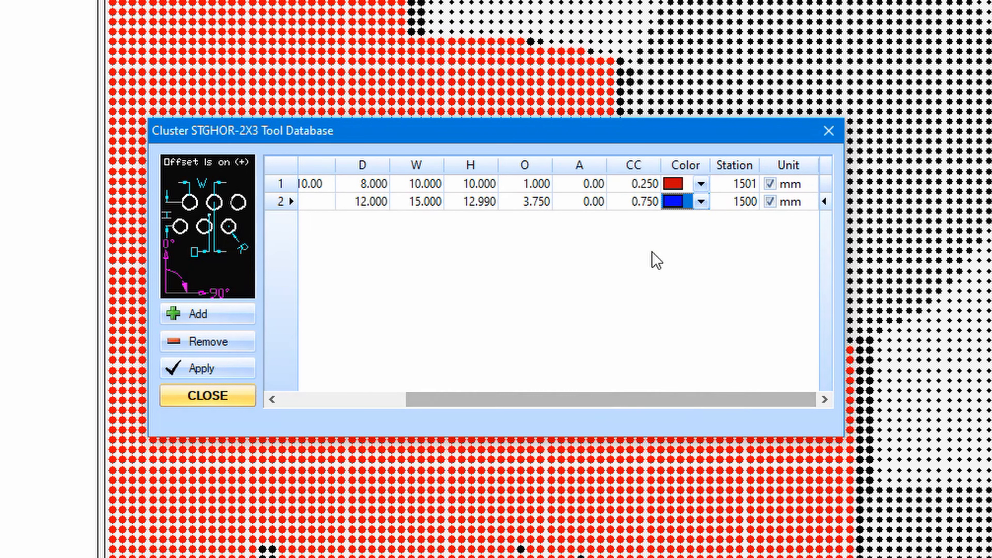
left_click(638, 207)
key("BackSpace")
type("1.25")
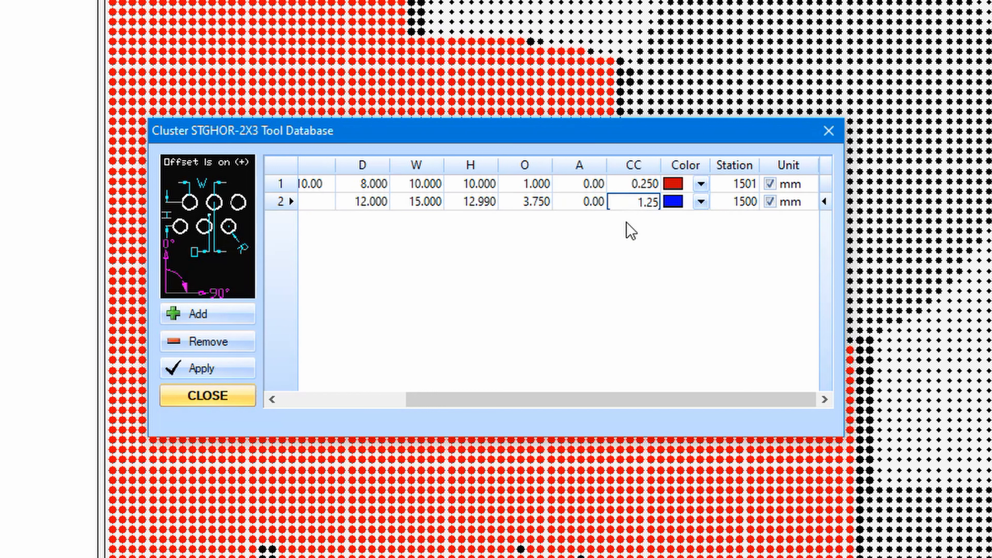
left_click(580, 205)
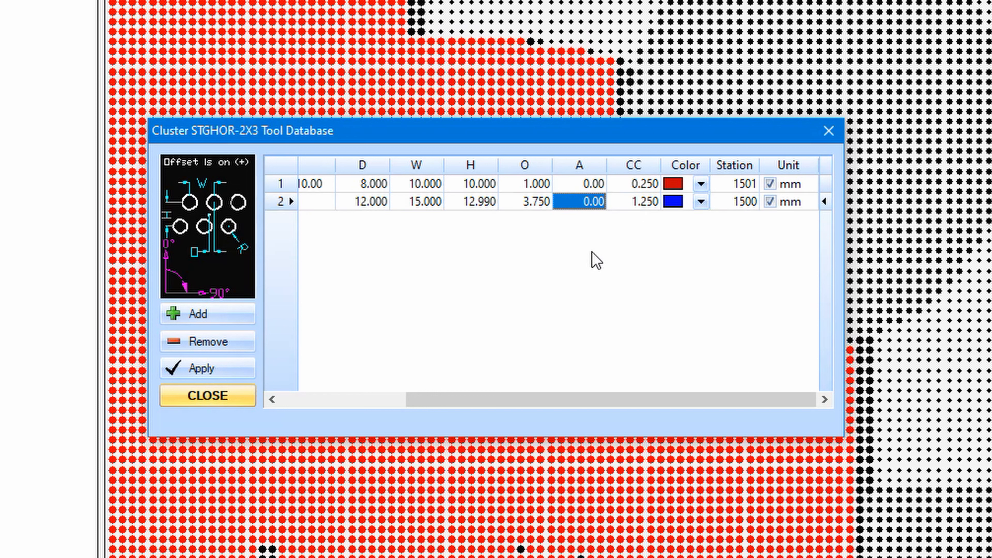
- Save the new cluster tool to the internal database and close the Cluster STGHOR-2X3 tool database
left_click(200, 374)
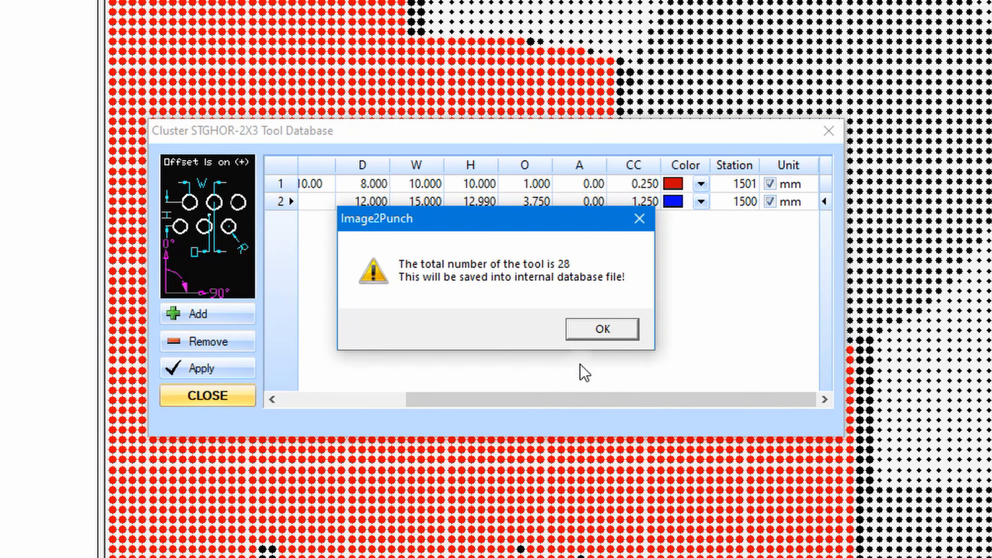
left_click(600, 331)
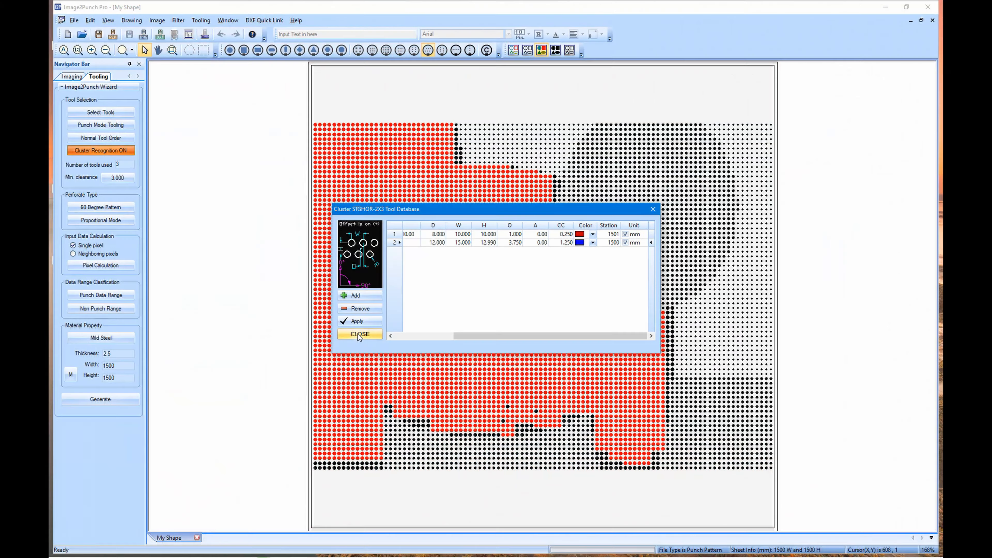
left_click(357, 333)
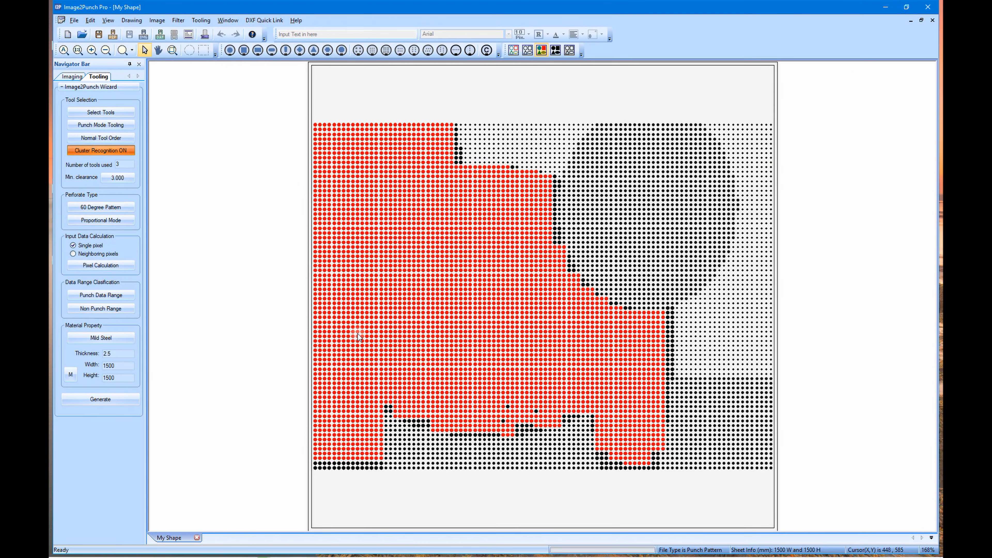
- Choose the Horizontal Zig Zag tool as the cluster tool for cluster recognition
left_click(121, 152)
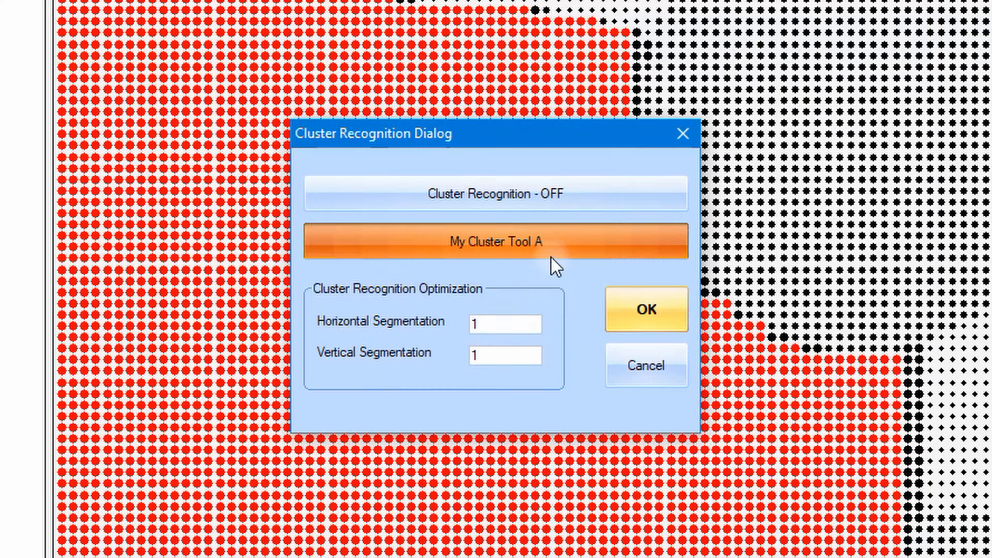
left_click(518, 267)
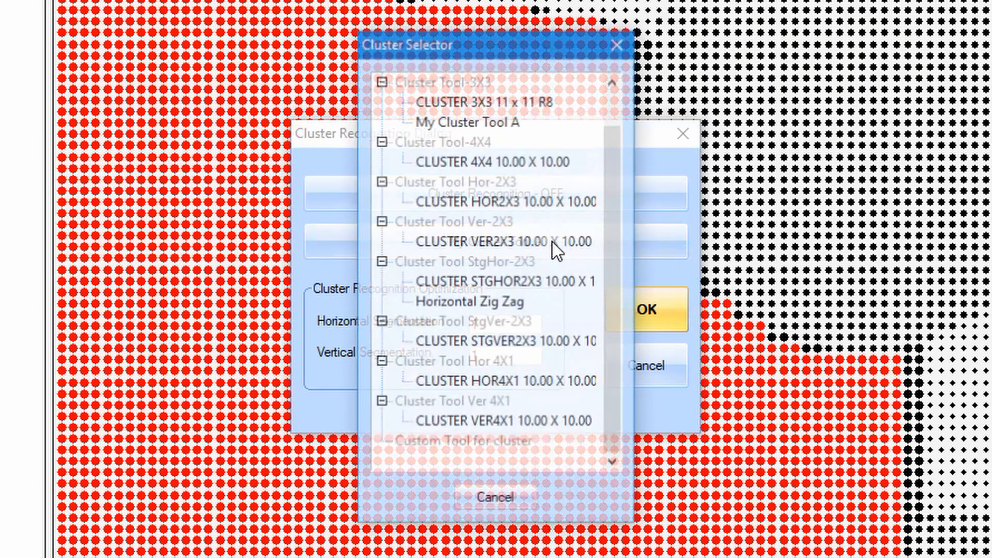
left_click(515, 303)
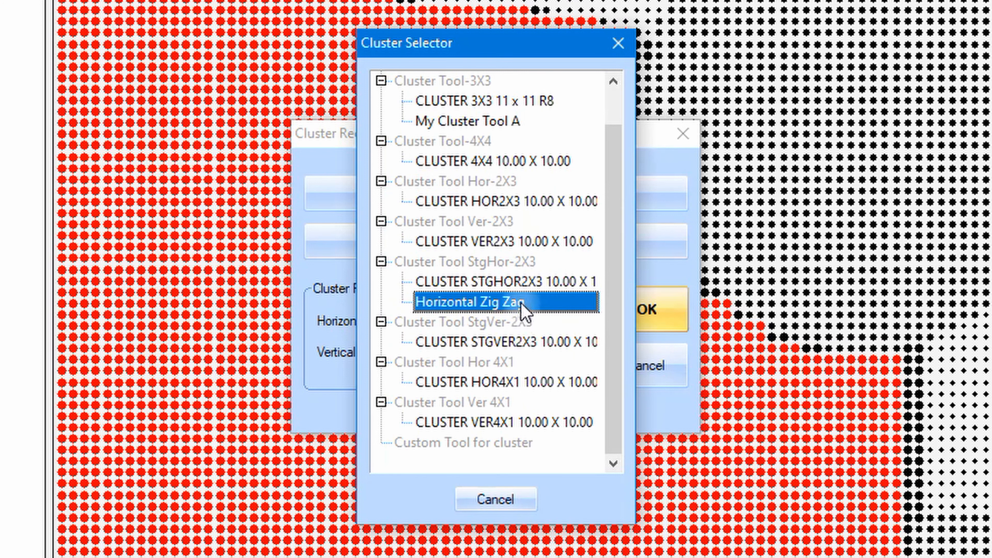
double_click(522, 305)
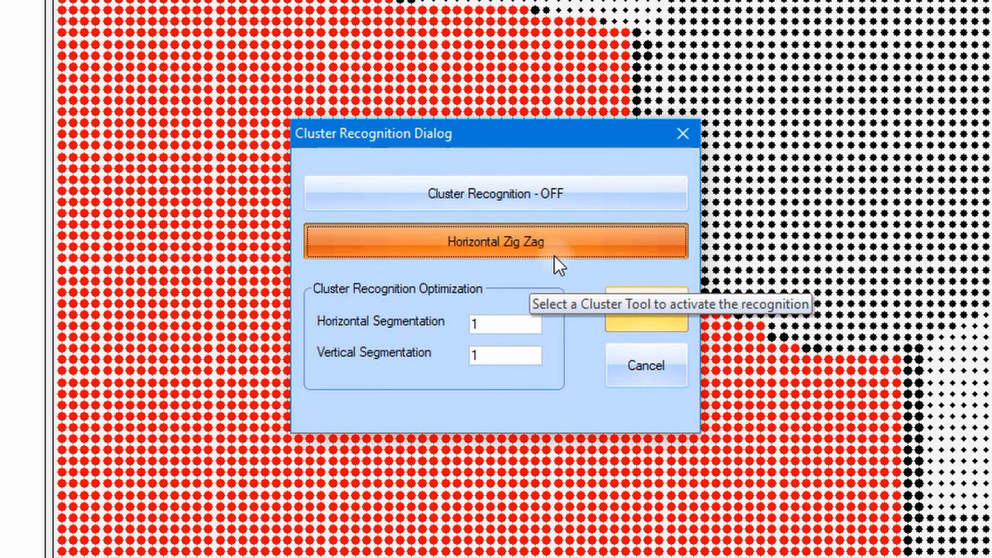
- Set the horizontal and vertical segmentation of cluster recognition to 3 each and generate the pattern
double_click(522, 323)
type("3")
key("Tab")
type("3")
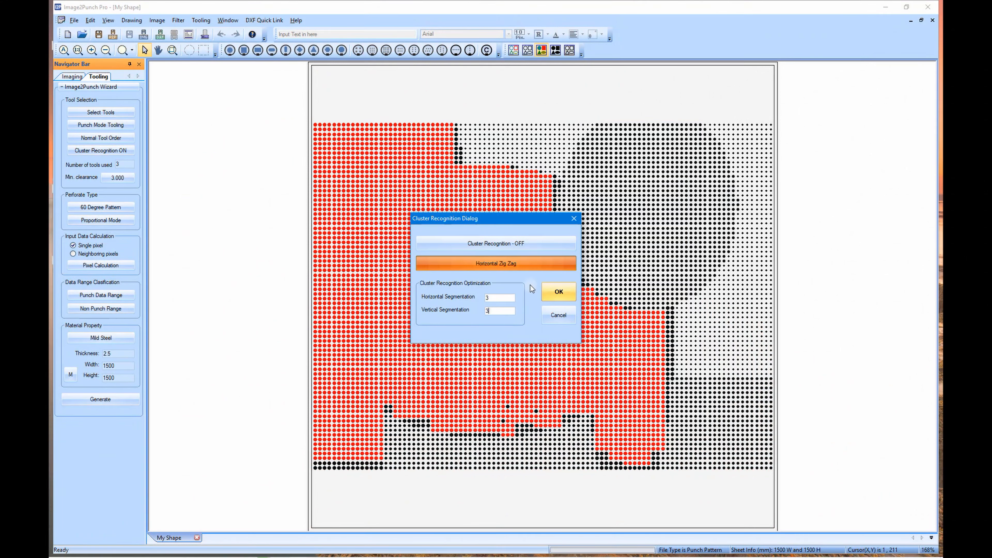
left_click(555, 296)
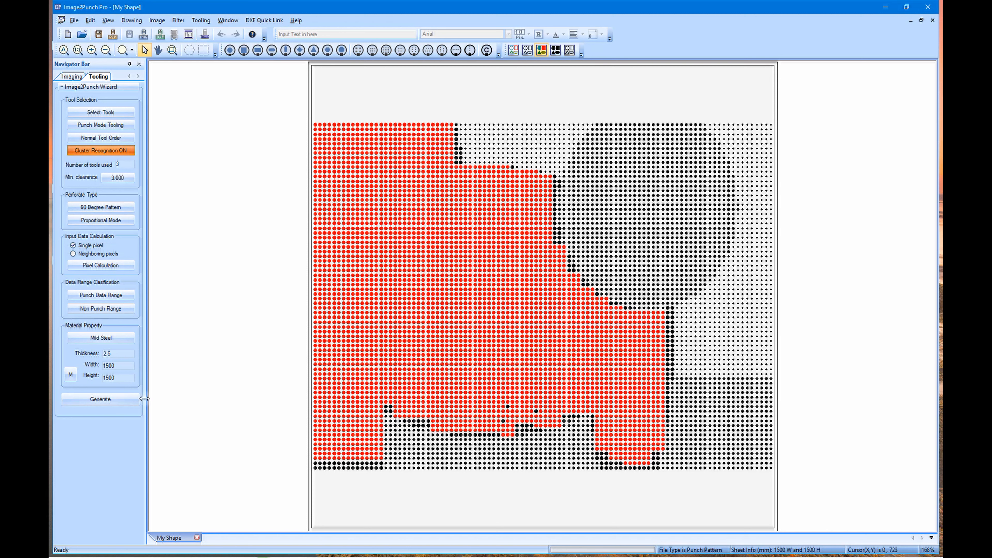
left_click(129, 399)
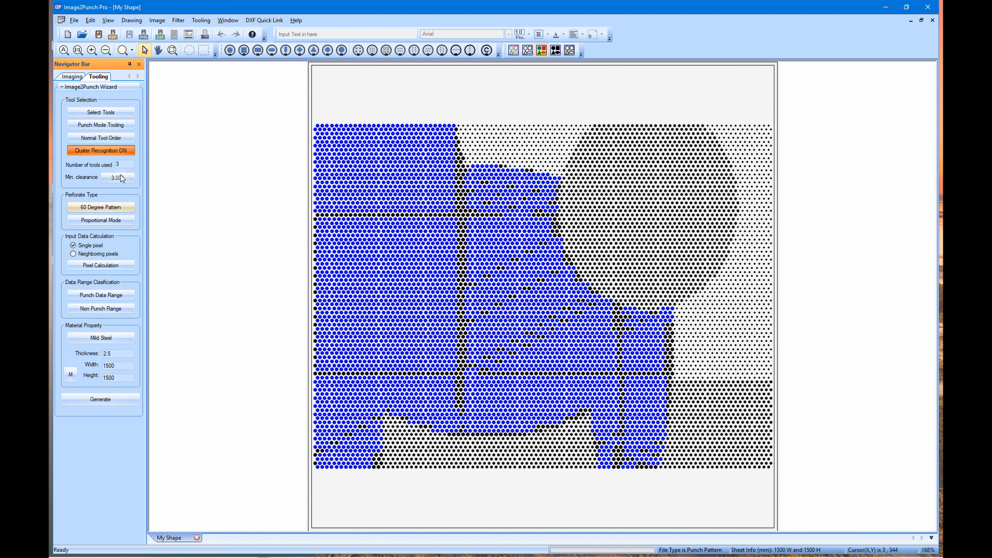
- Set the horizontal and vertical segmentation of cluster recognition to 1 each and regenerate the pattern
left_click(115, 150)
left_click_drag(500, 301, 418, 299)
type("1")
double_click(513, 312)
type("1")
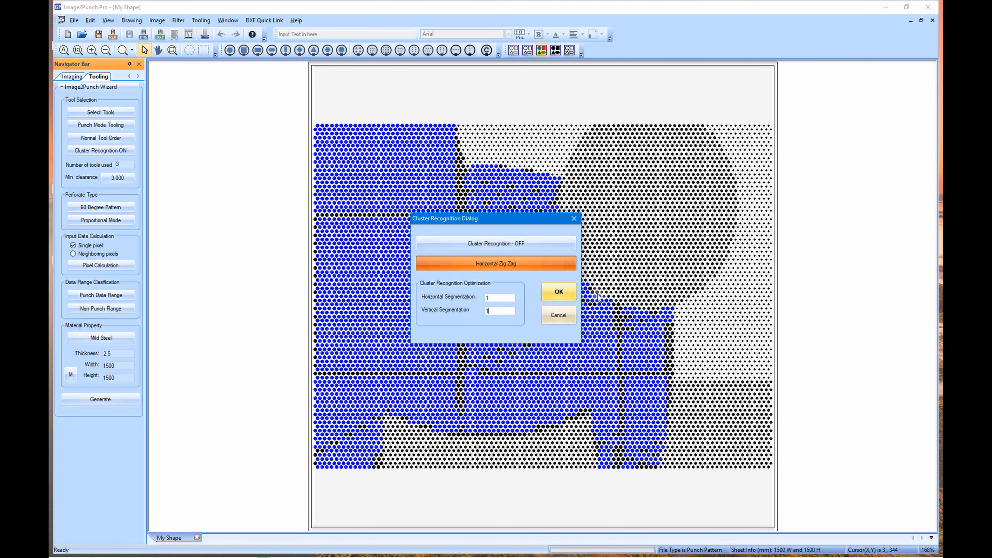
left_click(559, 291)
left_click(122, 398)
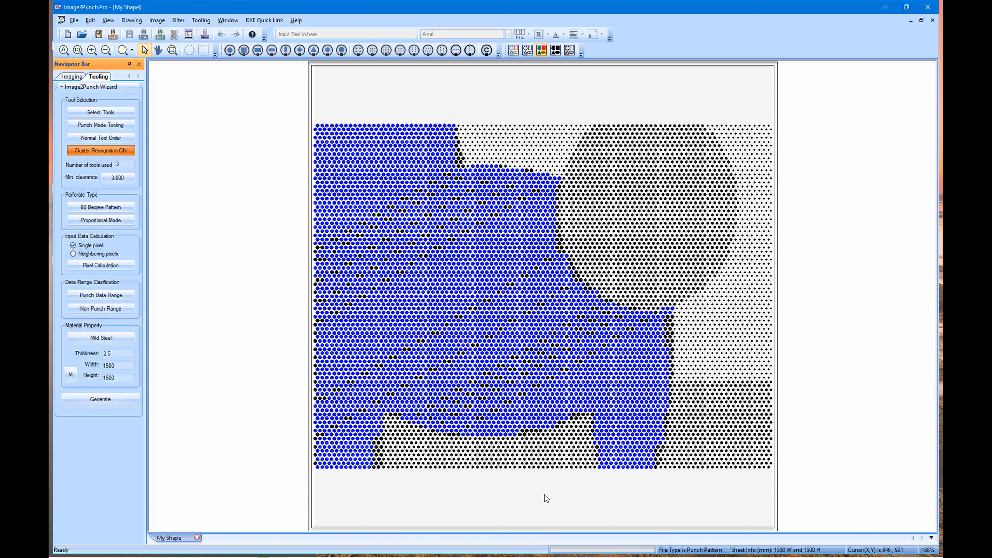
- Add a new tool to the Cluster HOR-4X1 database and name it Sample Cluster Tool
left_click(456, 51)
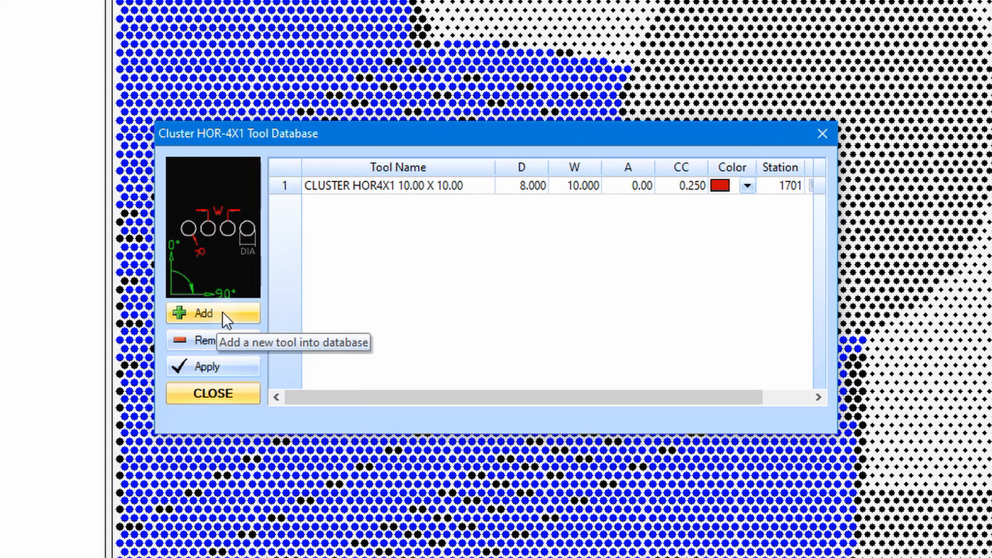
left_click(225, 318)
left_click(401, 210)
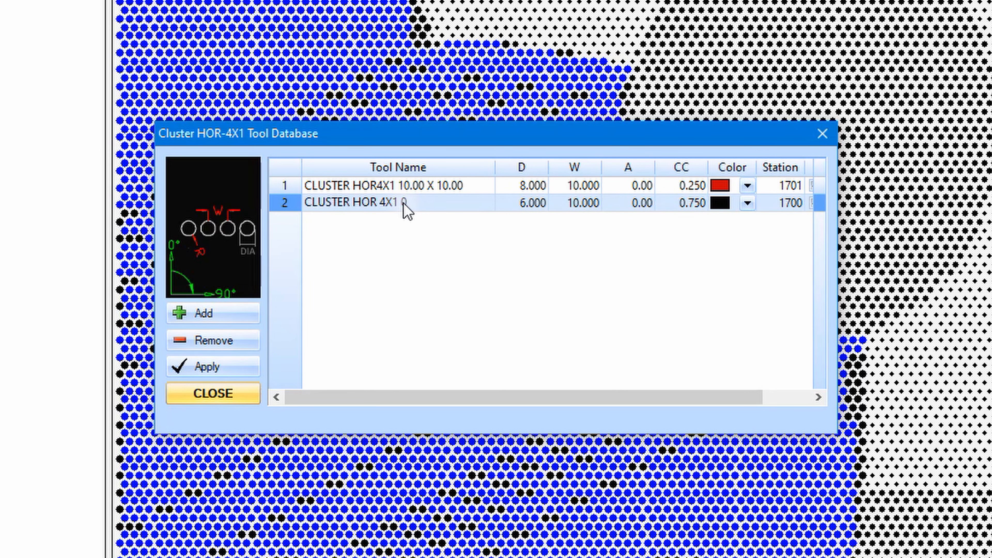
left_click(410, 208)
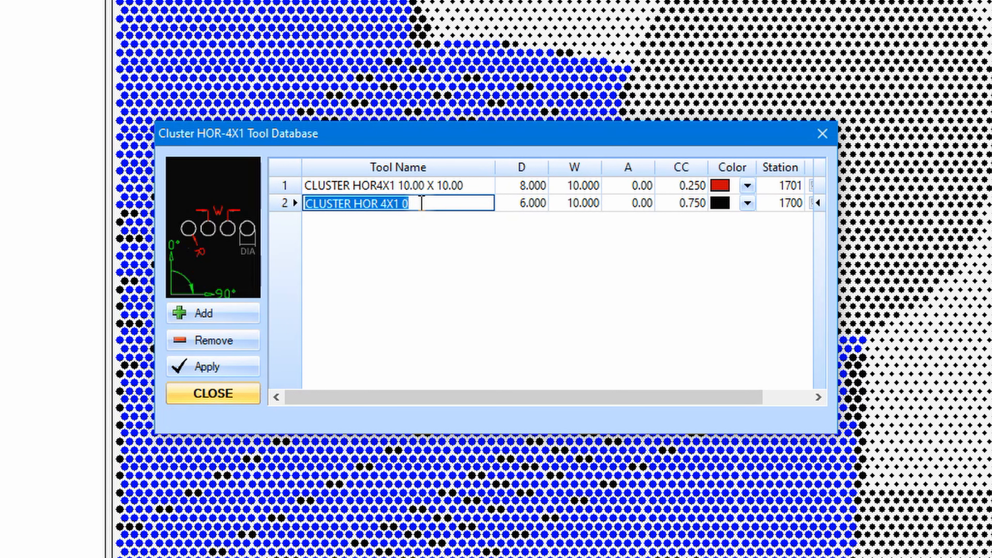
type("Sample Cluste")
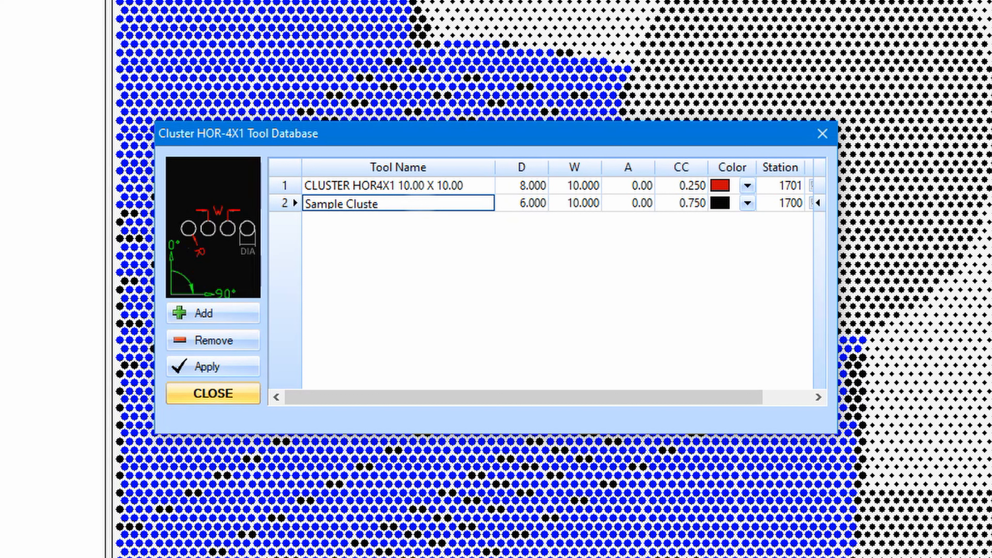
type("r Tool")
- Set the Sample Cluster Tool's W to 15, D to 12 and CC to 1.33
left_click(585, 204)
left_click(585, 204)
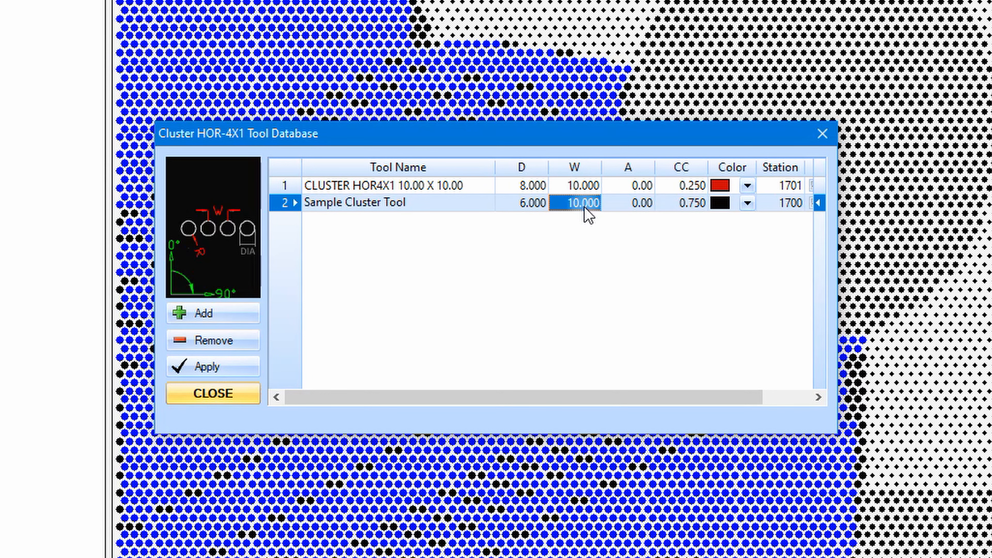
type("15")
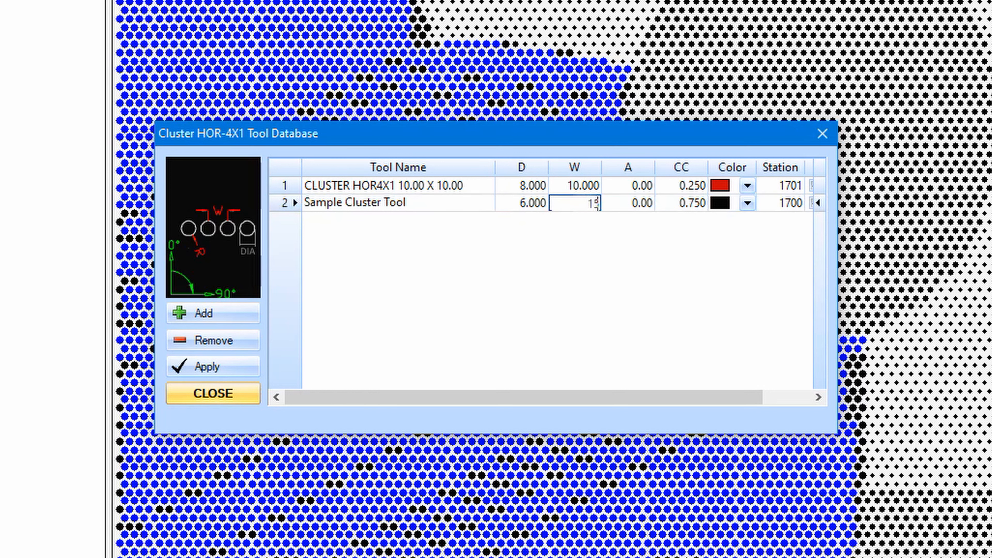
left_click(525, 205)
left_click(526, 205)
type("12")
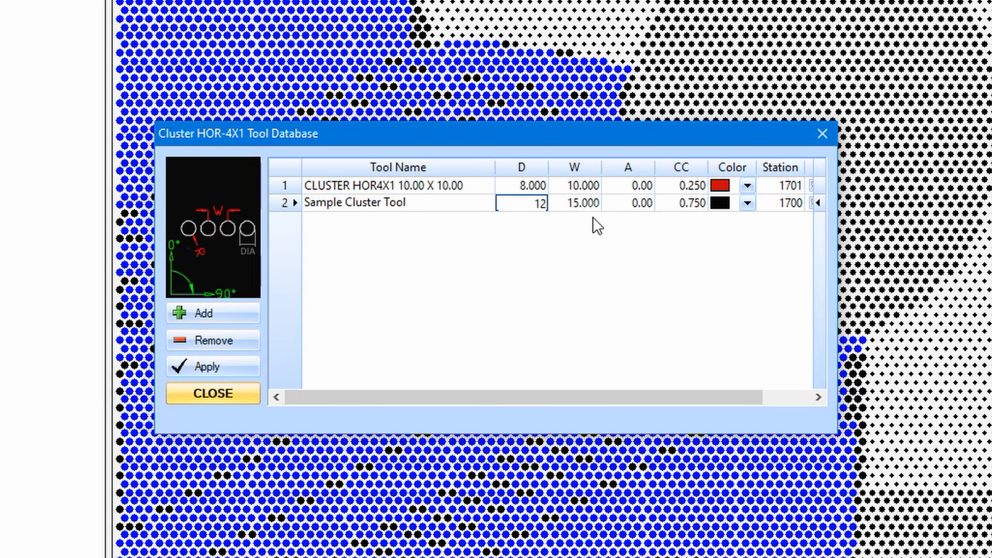
left_click(689, 209)
left_click(688, 211)
type("1.33")
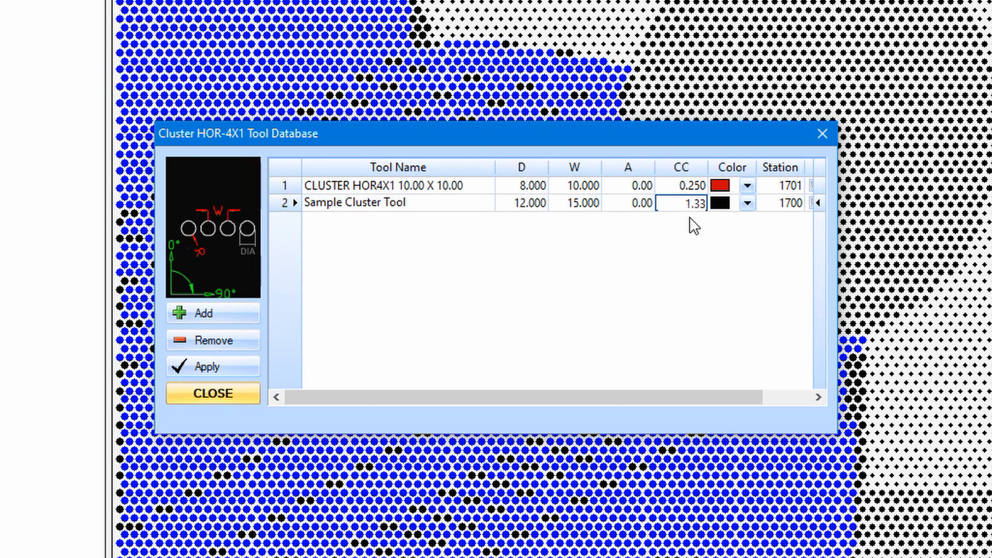
- Give the Sample Cluster Tool a green color and save it to the internal database
left_click(748, 203)
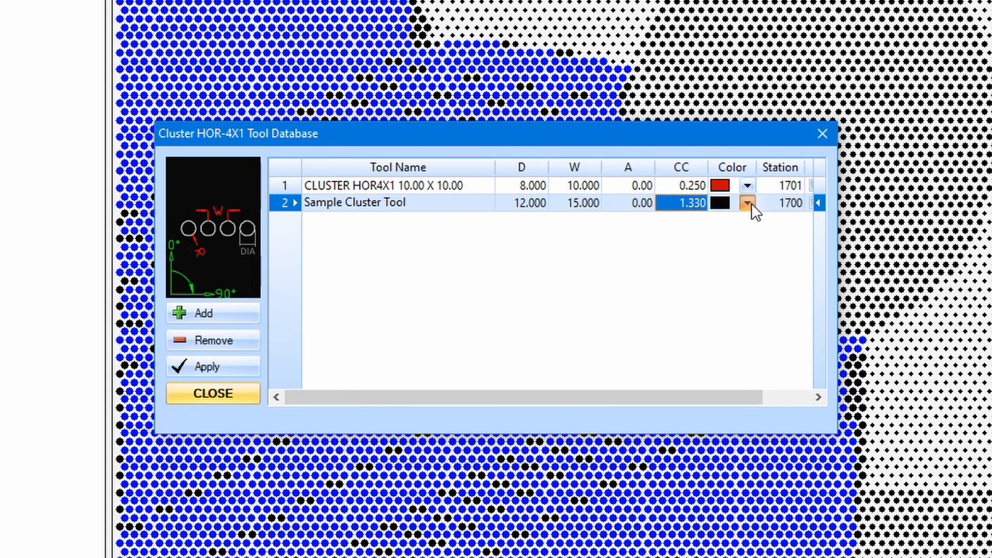
left_click(669, 307)
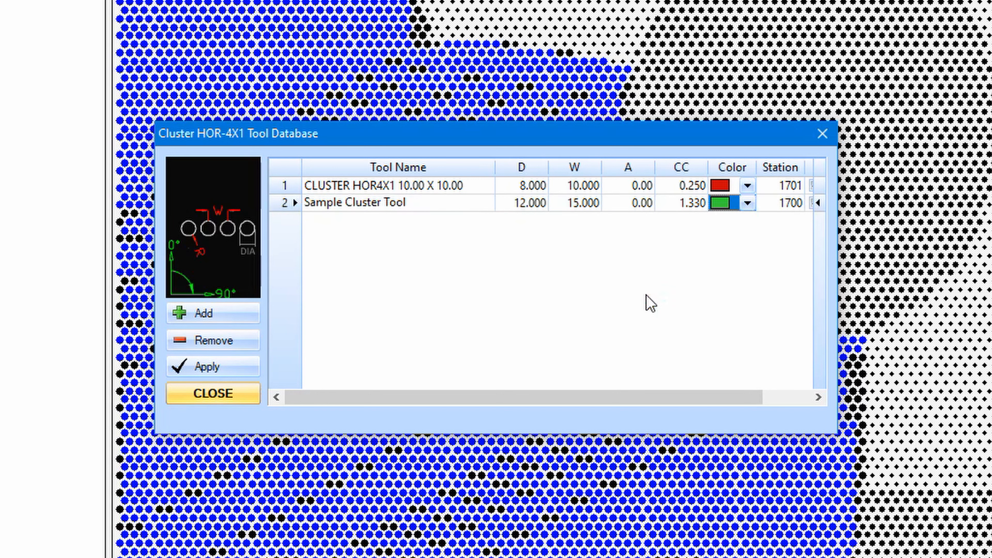
left_click(228, 373)
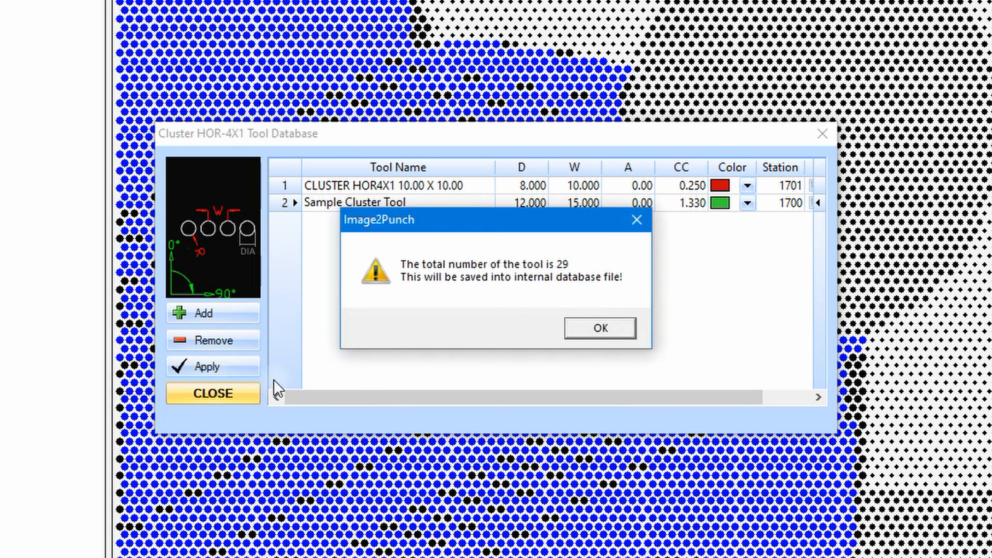
left_click(594, 329)
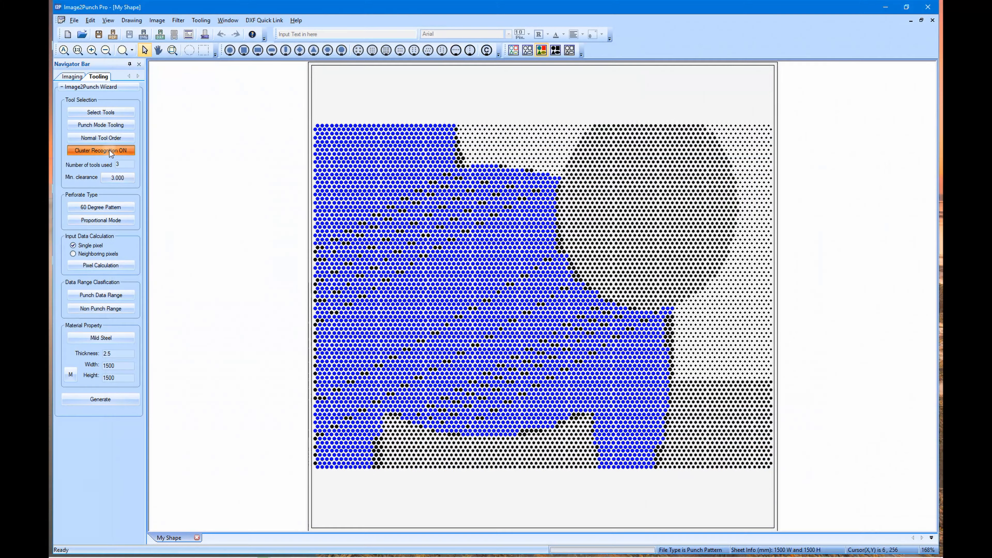
- Choose the Sample Cluster Tool for cluster recognition and regenerate the pattern
left_click(109, 150)
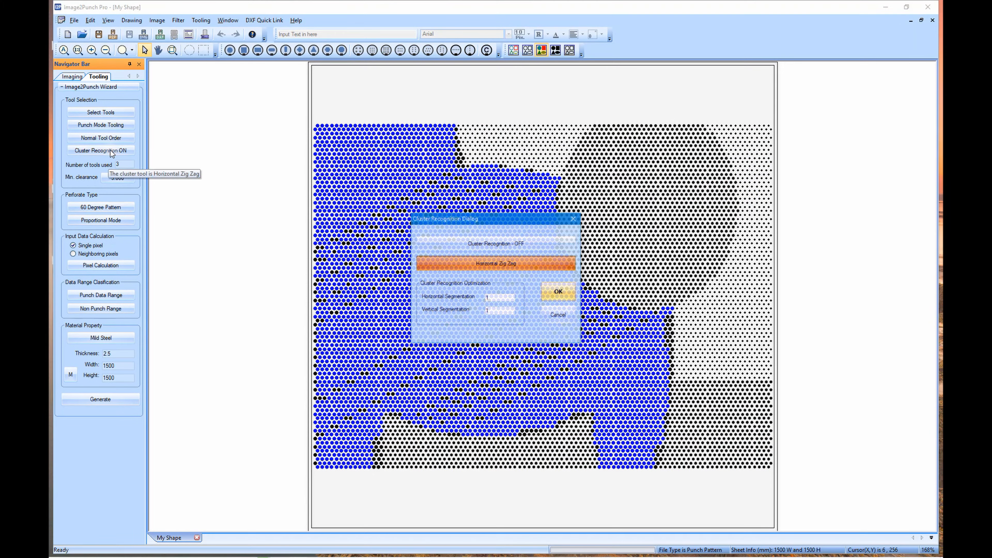
left_click(491, 262)
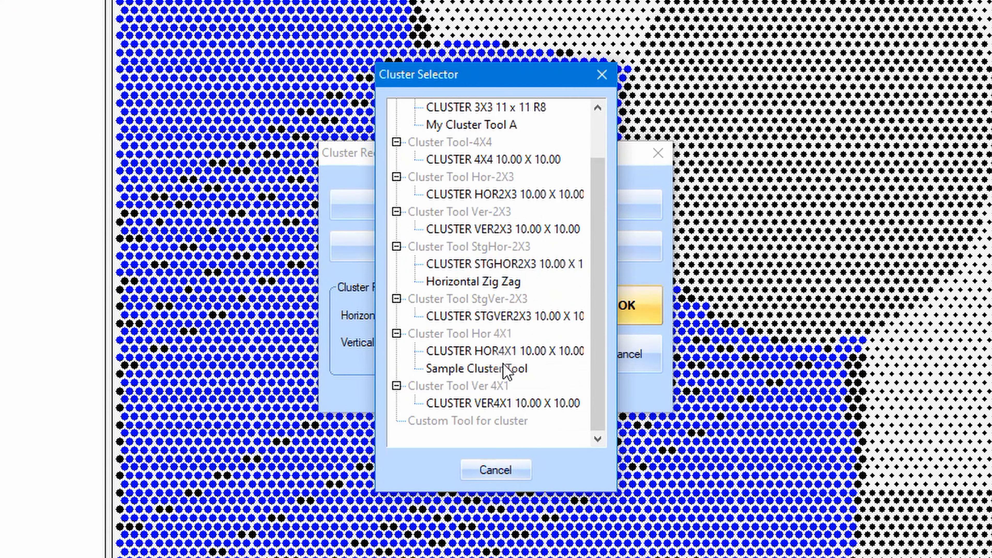
left_click(499, 323)
left_click(613, 316)
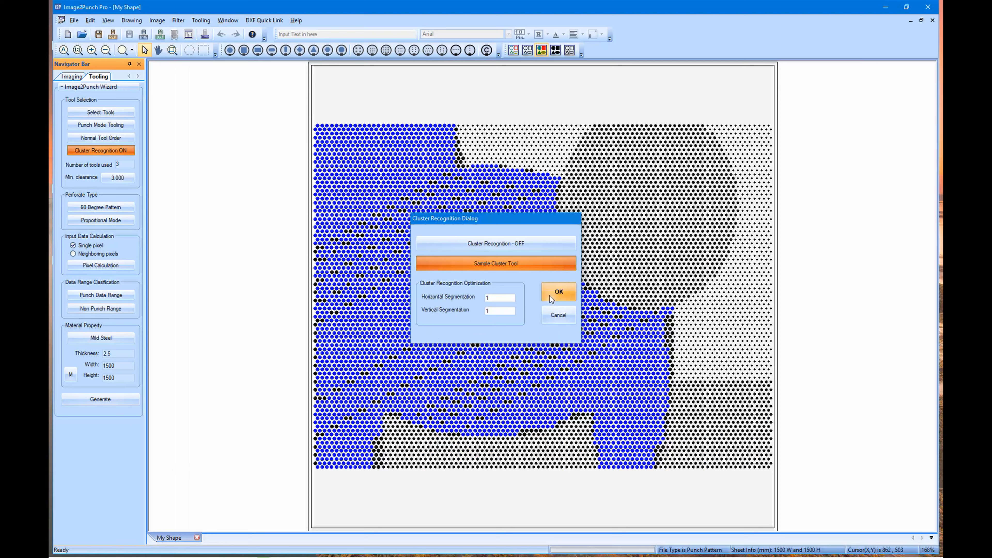
left_click(115, 401)
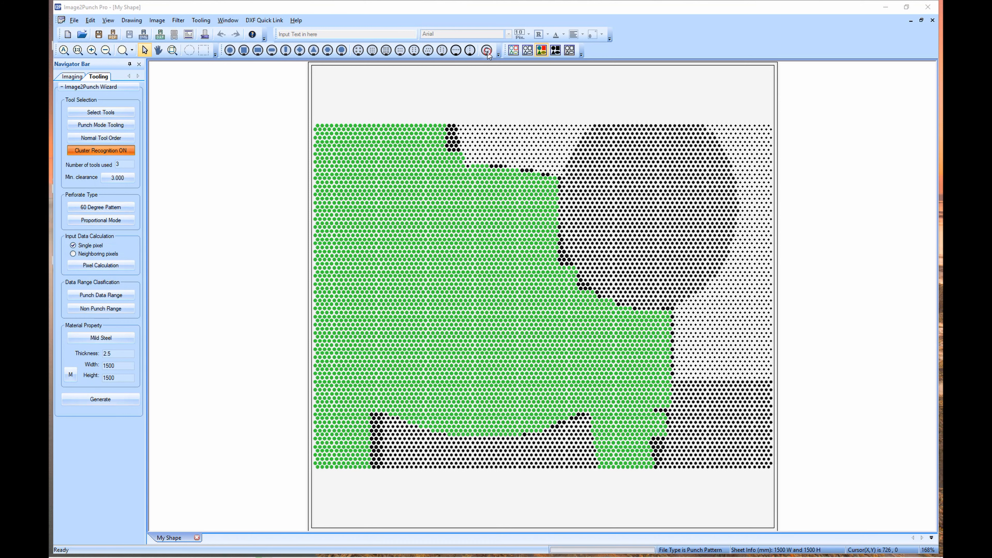
- Import the Honey Comb Cluster Tool DXF file as a new tool for the Custom Tool Database
left_click(487, 50)
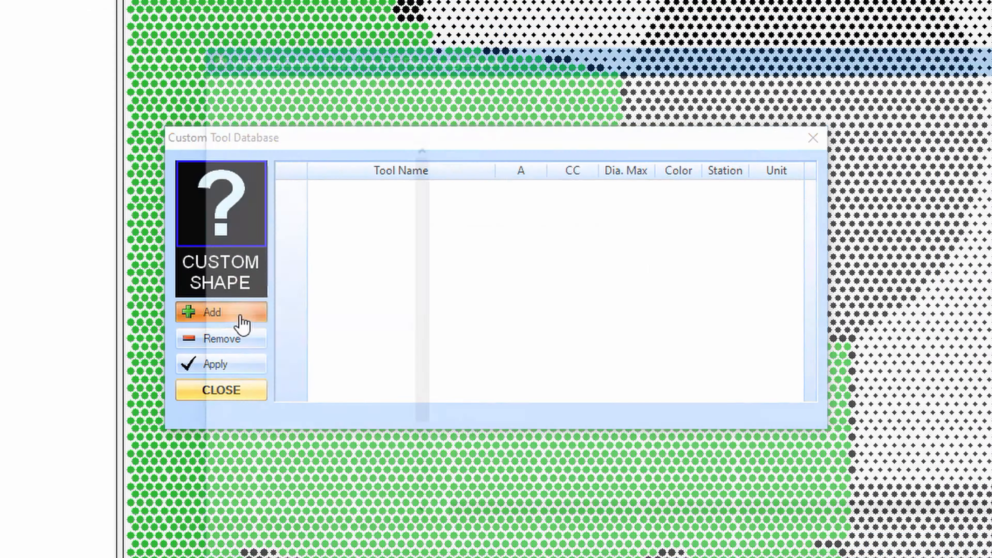
left_click(243, 325)
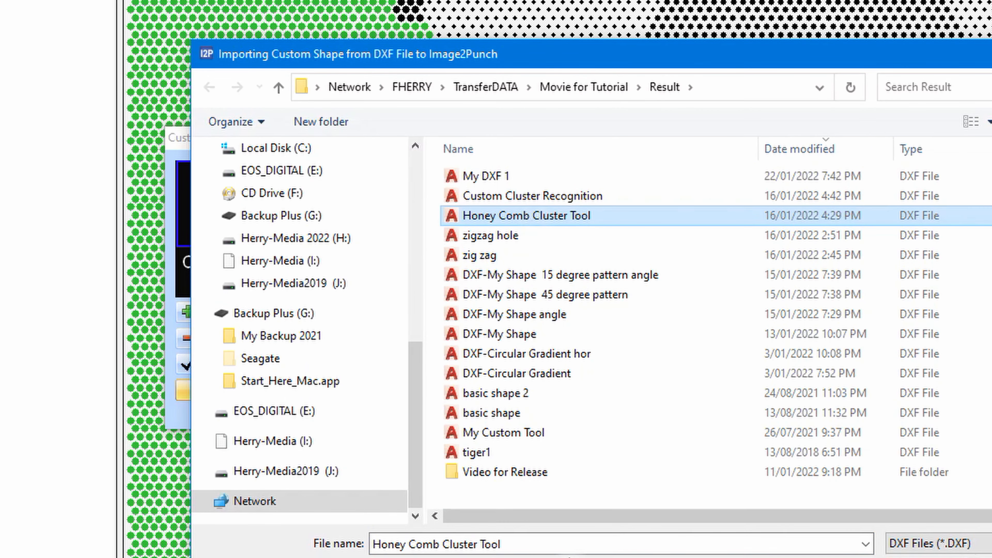
left_click(938, 557)
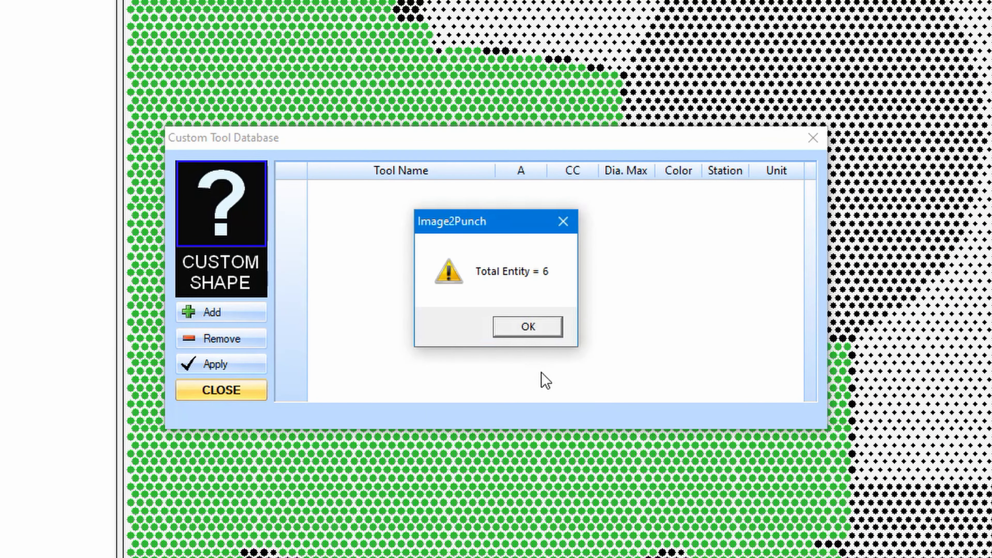
left_click(505, 331)
left_click(508, 332)
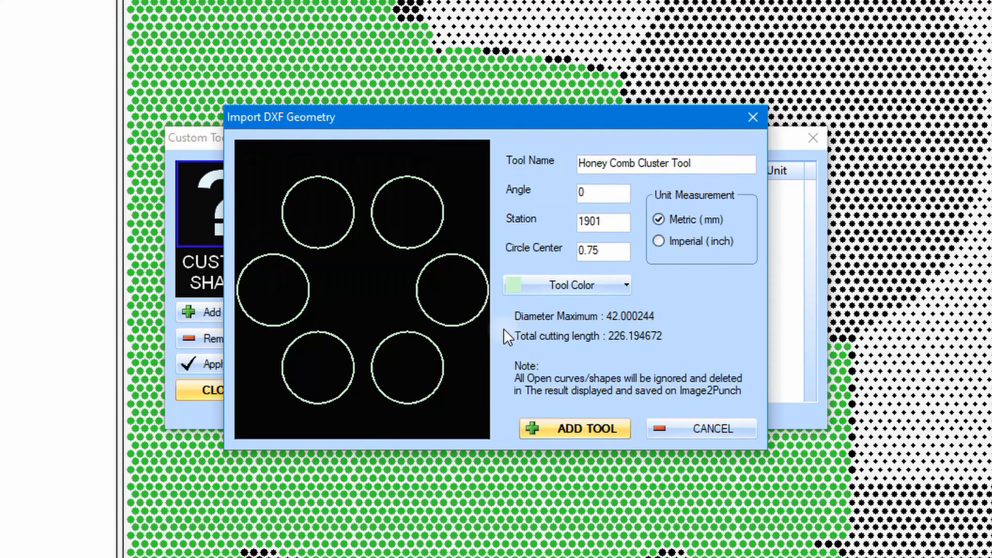
- Give the Honey Comb Cluster Tool an orange color, set its circle center to 1.1 and add it to the database
left_click(572, 284)
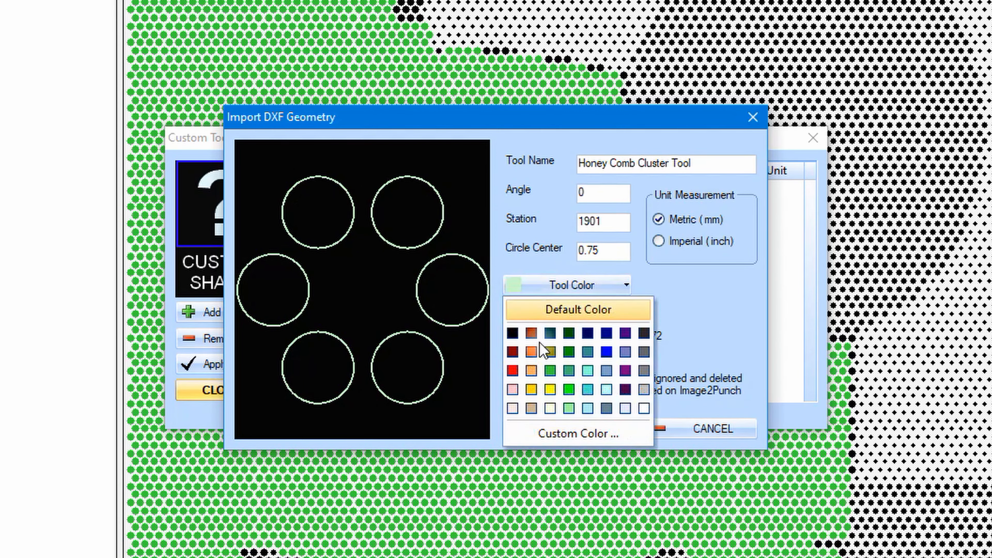
left_click(526, 353)
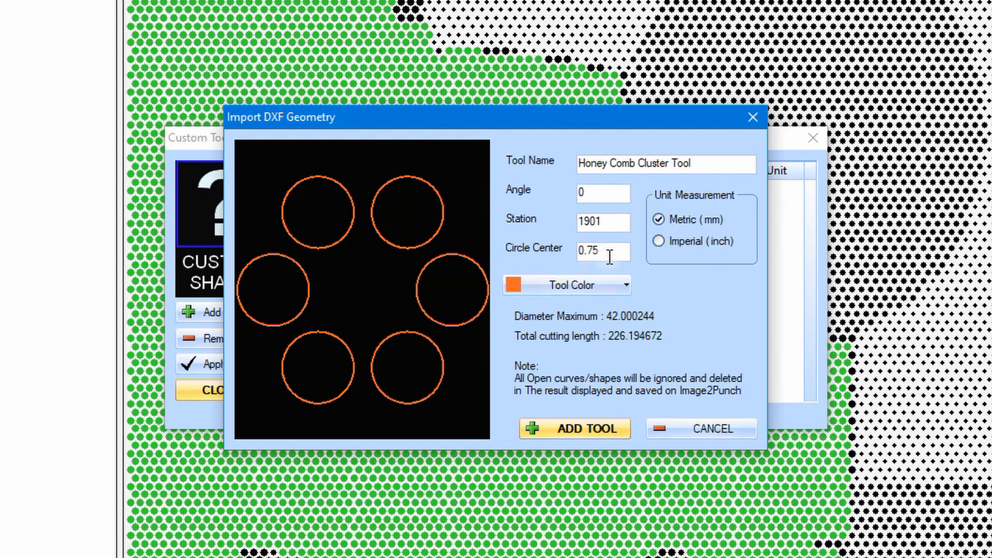
left_click_drag(609, 252, 483, 223)
type("1.1")
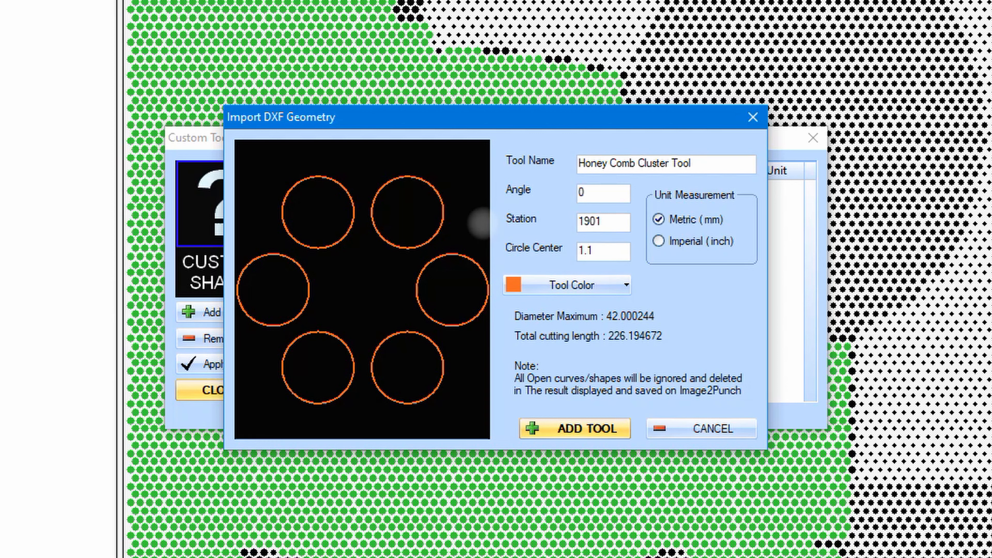
left_click(607, 432)
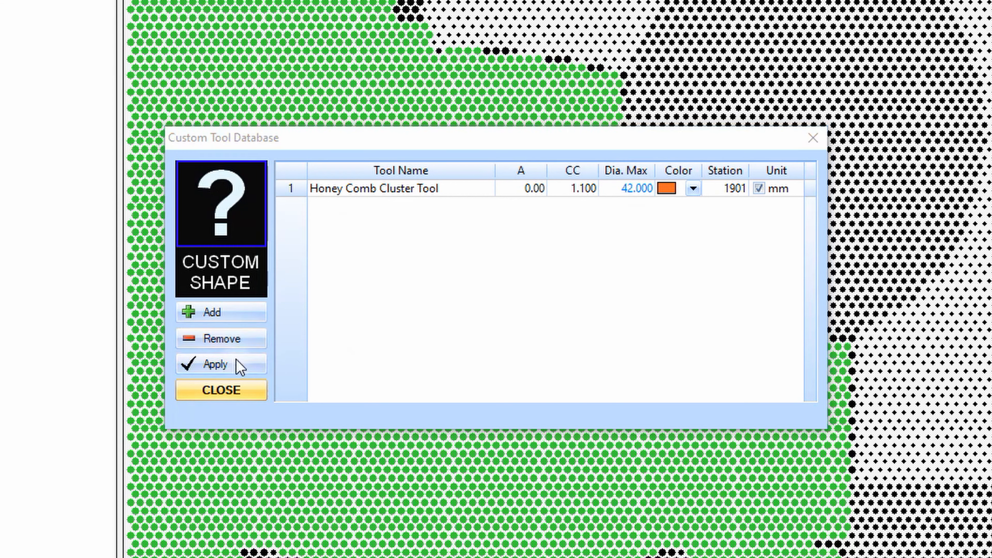
- Save the custom tool to the internal database and close the Custom Tool Database
left_click(239, 368)
left_click(565, 346)
left_click(242, 397)
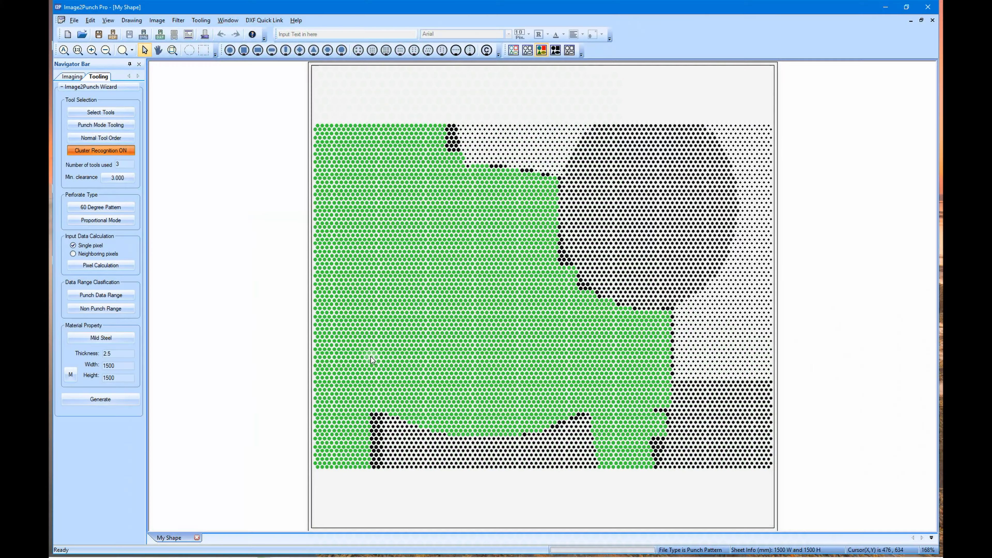
- Choose the Honey Comb Cluster Tool for cluster recognition and regenerate the perforated pattern
left_click(117, 152)
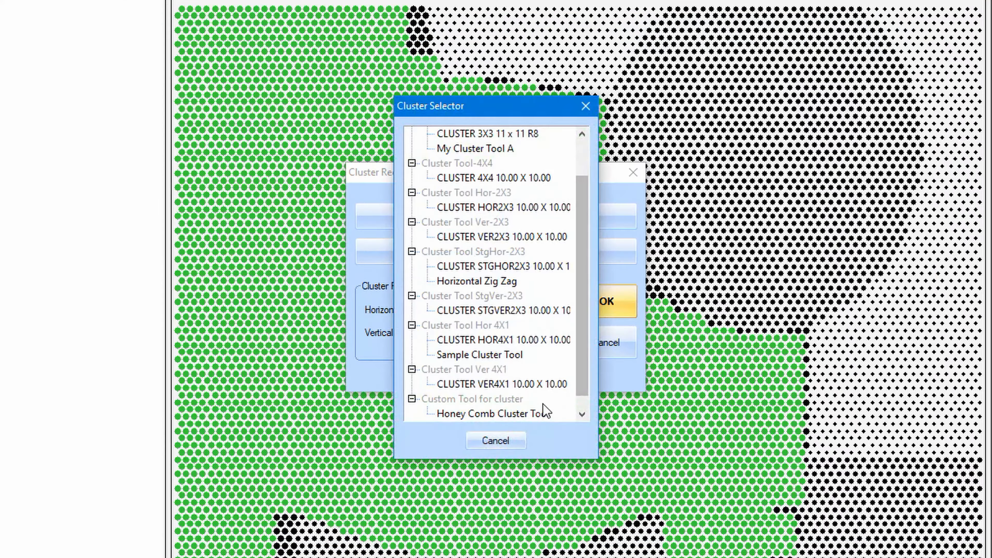
left_click(582, 413)
left_click(543, 400)
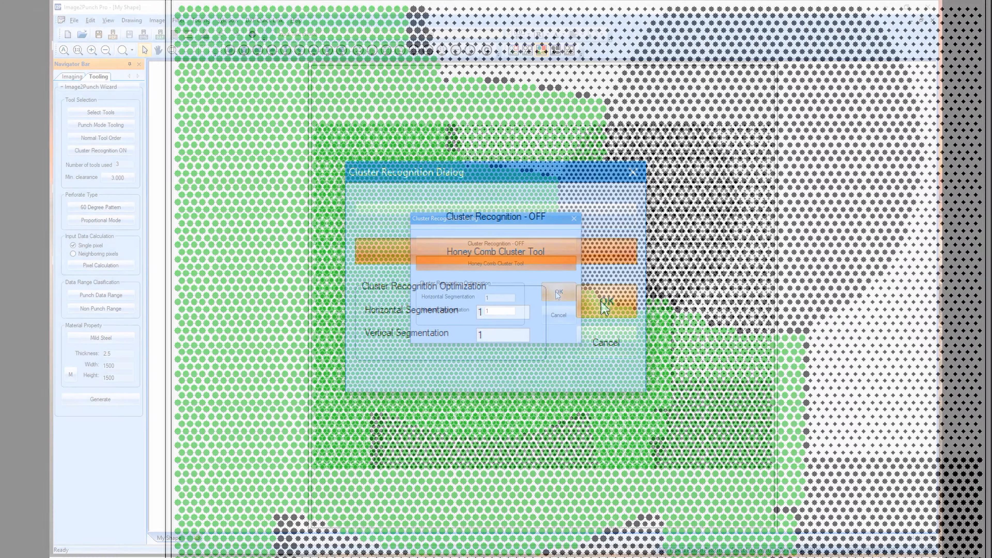
left_click(606, 302)
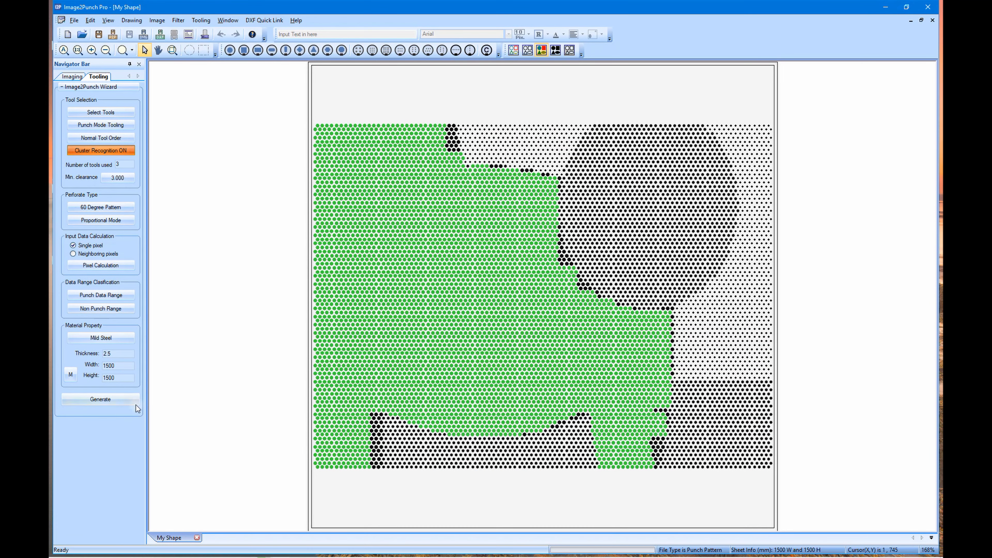
left_click(127, 401)
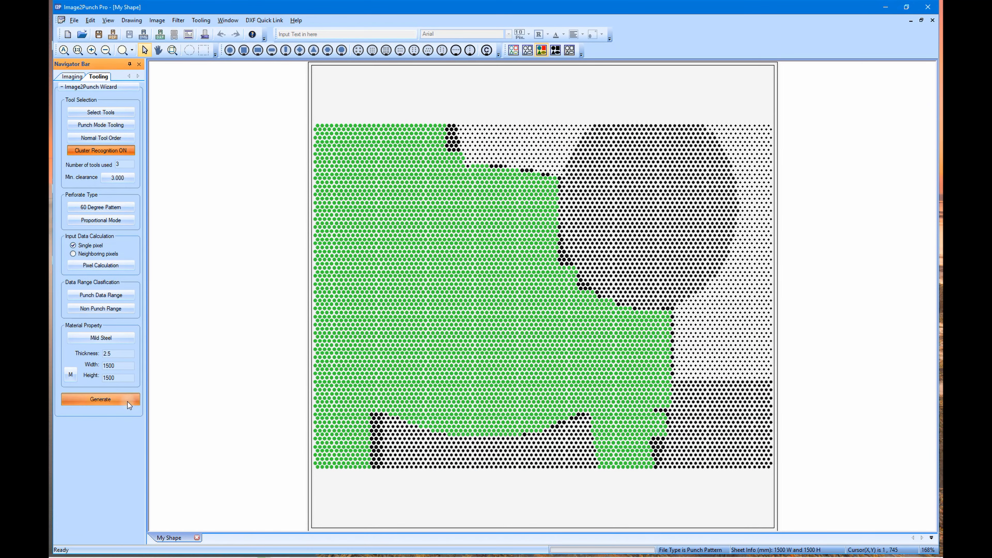
- Examine the honeycomb clusters in the perforated pattern up close, then return to the full sheet view
left_click(173, 50)
left_click_drag(375, 211, 676, 385)
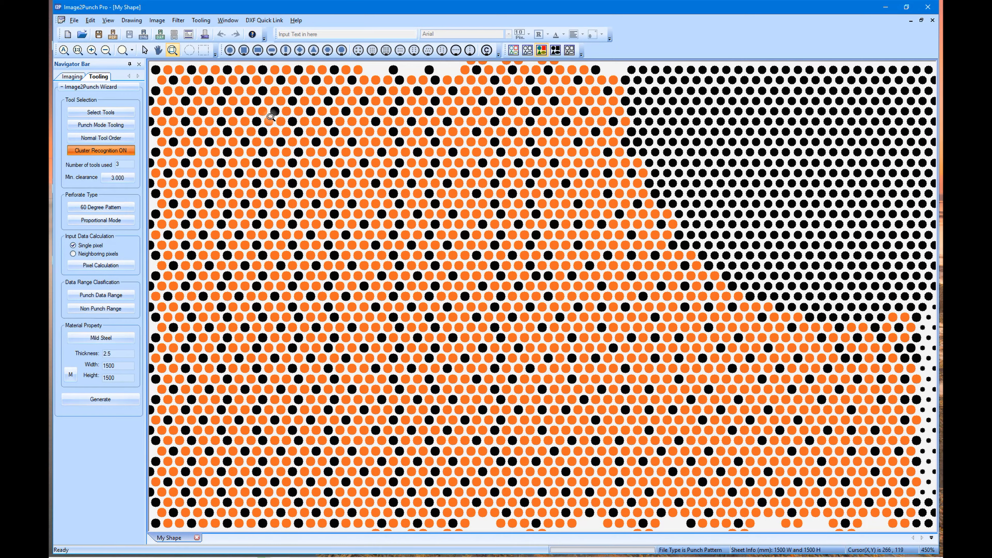
scroll(274, 117, "up", 1)
left_click(161, 54)
left_click_drag(207, 134, 578, 133)
left_click(77, 50)
left_click(63, 50)
left_click(145, 51)
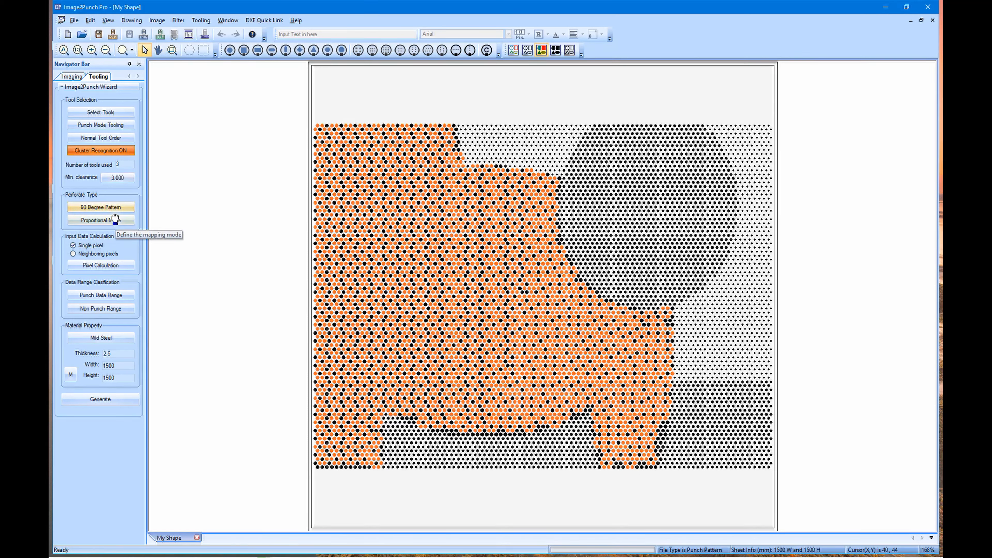
- Set the cluster recognition's horizontal and vertical segmentation to 3 each and regenerate the pattern
left_click(117, 151)
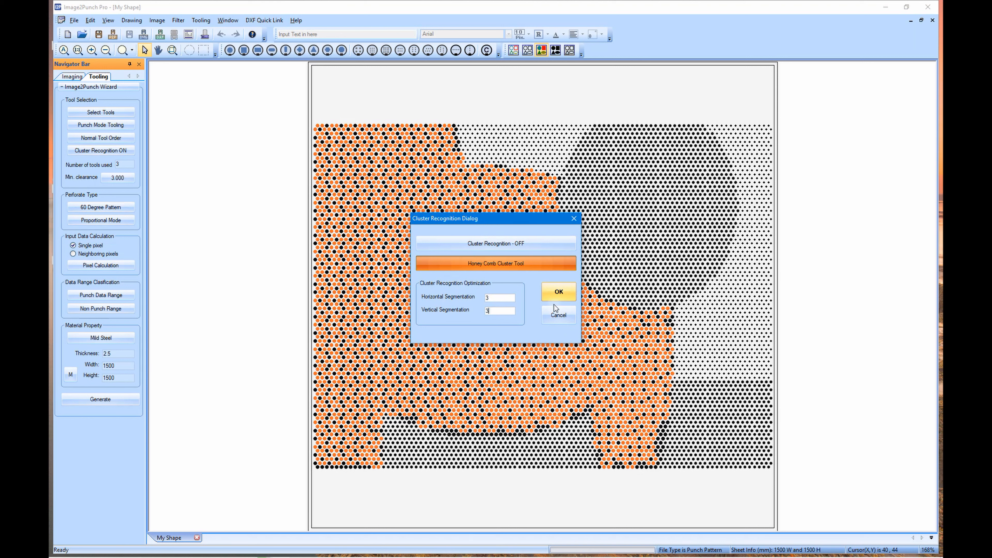
left_click(555, 293)
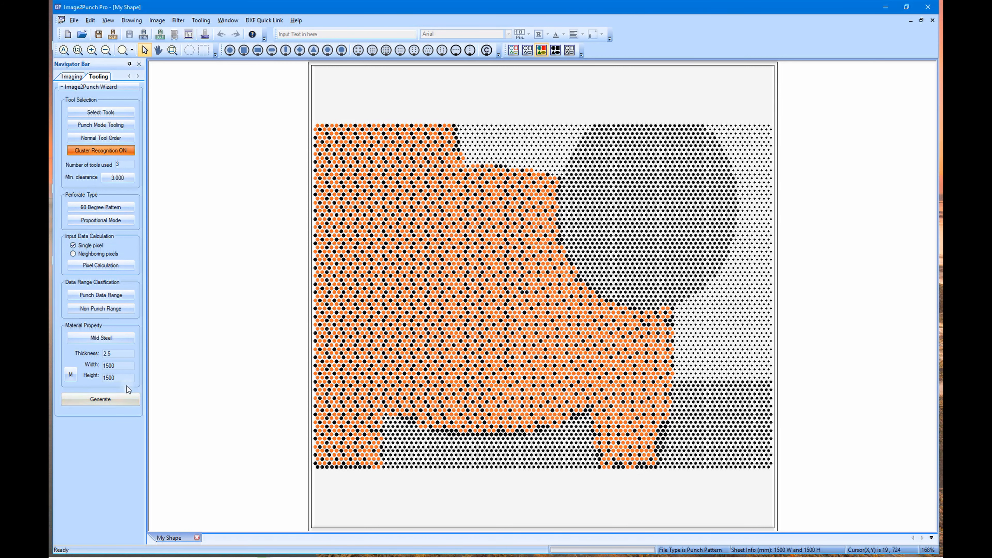
left_click(118, 398)
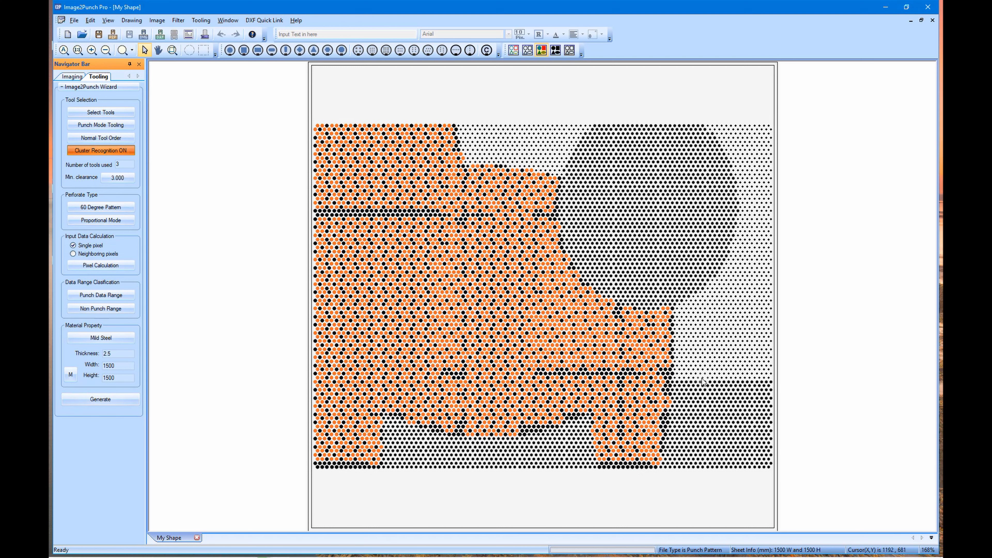
- Review the statistic report for the honeycomb cluster pattern down to its tool table and close it
left_click(173, 50)
left_click(204, 36)
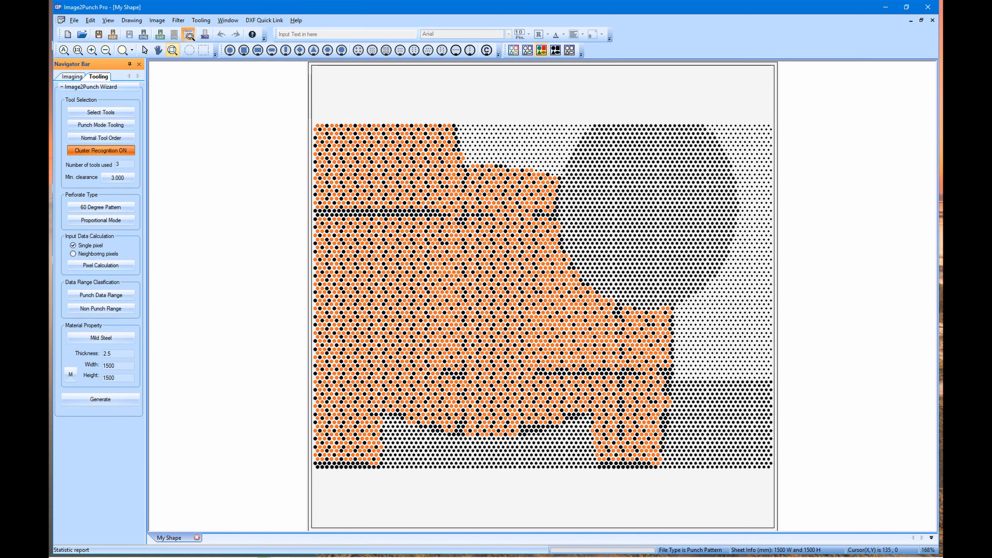
scroll(500, 352, "down", 3)
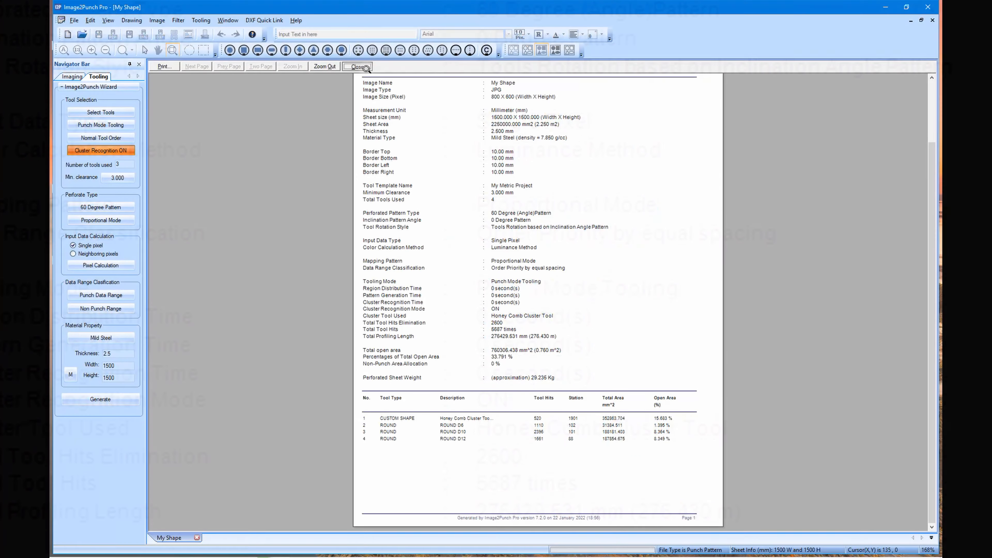
left_click(366, 68)
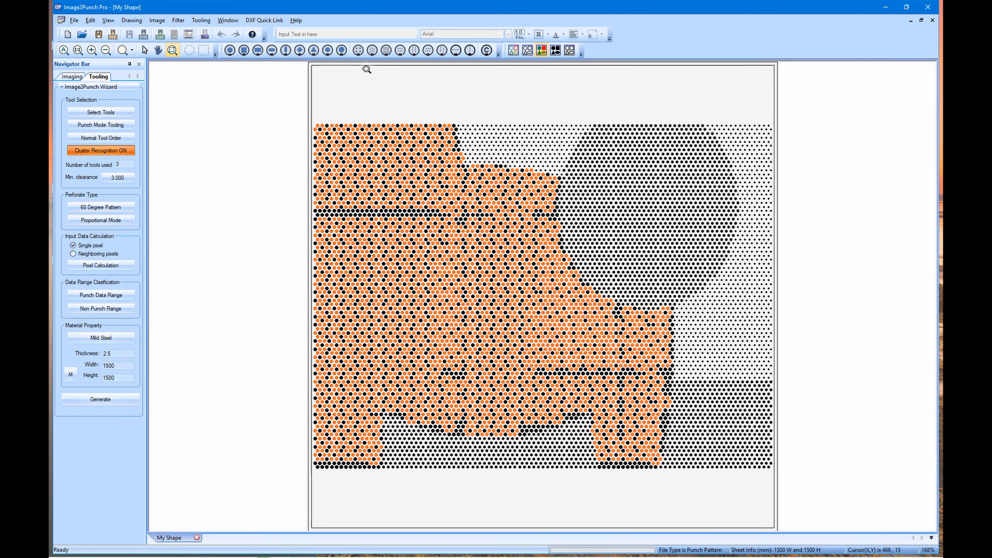